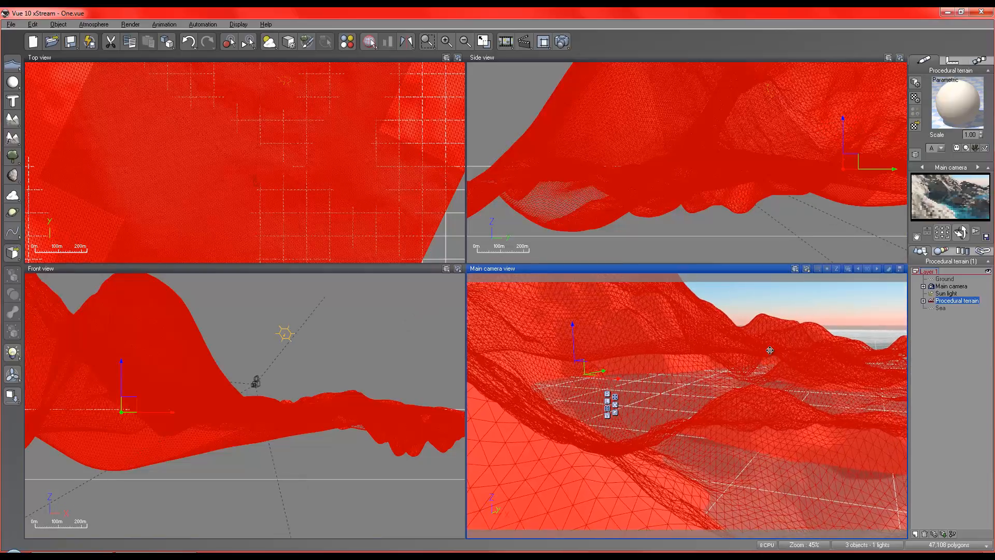
Add a sphere primitive to the terrain scene
right_drag(707, 343, 651, 359)
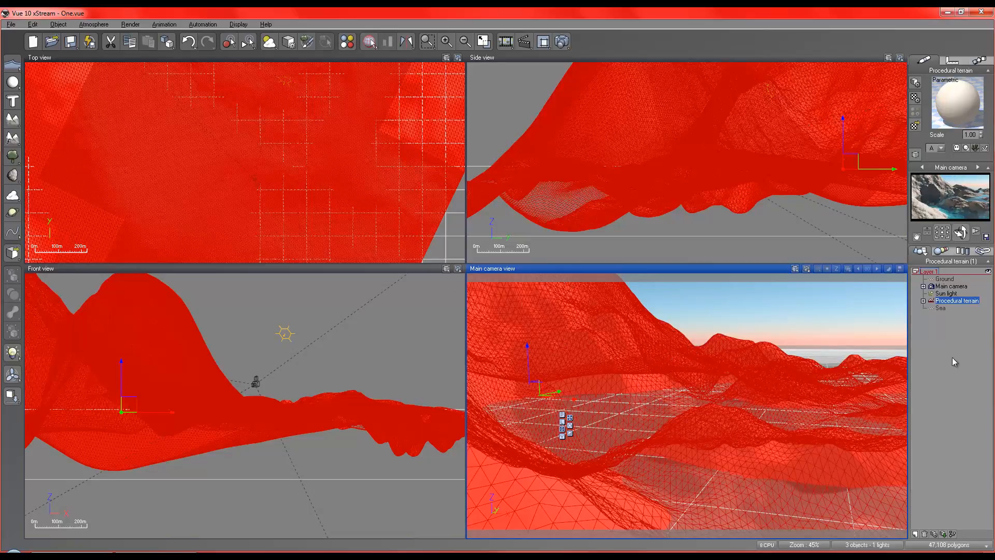
click(13, 82)
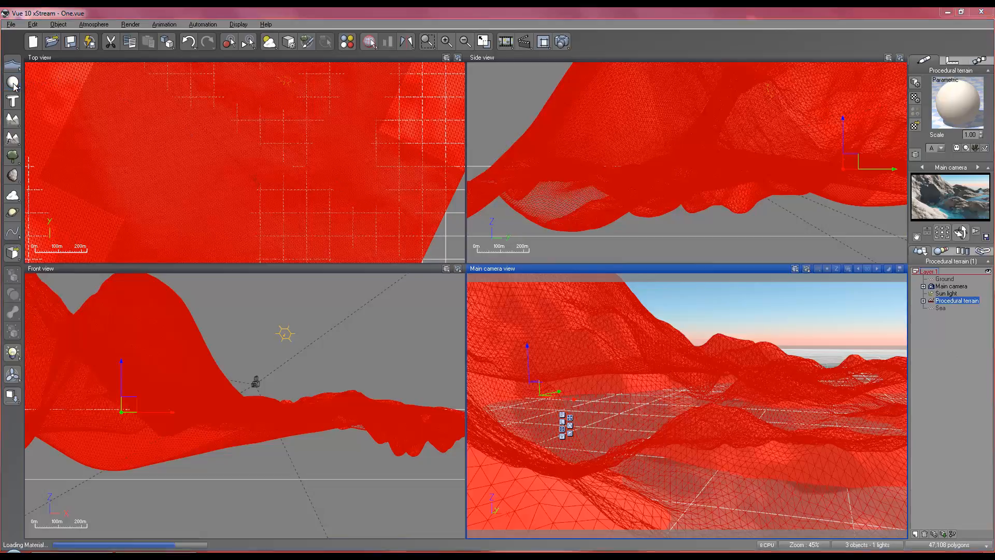
click(251, 154)
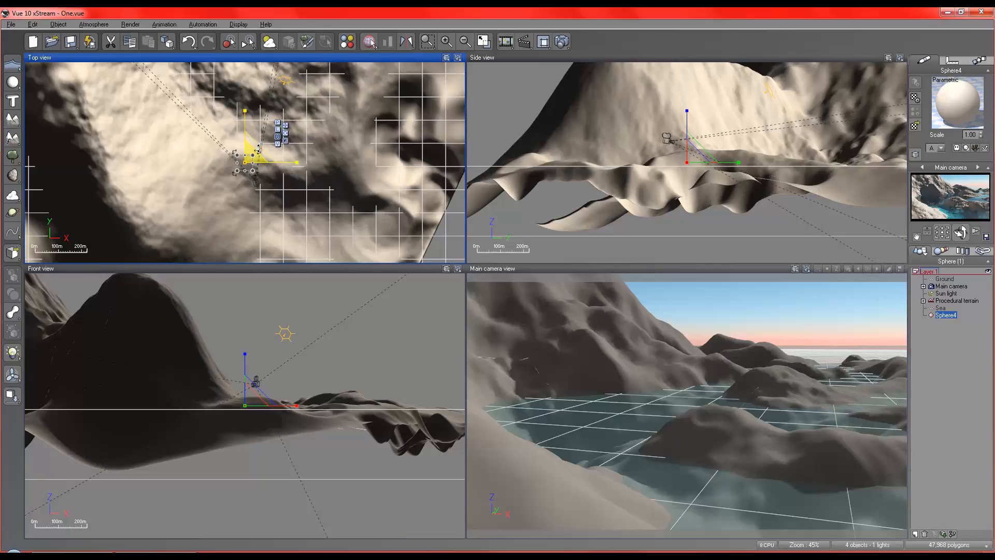
Move the new sphere within the terrain and stretch it along its X axis into an elongated ellipsoid
mouse_move(253, 162)
mouse_down()
mouse_move(352, 163)
mouse_move(325, 188)
mouse_move(349, 232)
mouse_move(309, 180)
mouse_move(280, 164)
mouse_move(277, 173)
mouse_move(253, 150)
mouse_up()
drag(310, 182, 280, 168)
scroll(233, 205, up, 6)
right_drag(285, 180, 294, 296)
right_drag(364, 120, 350, 211)
Rotate the ellipsoid diagonally in the top view and place it low in the foreground of the main camera view
click(306, 163)
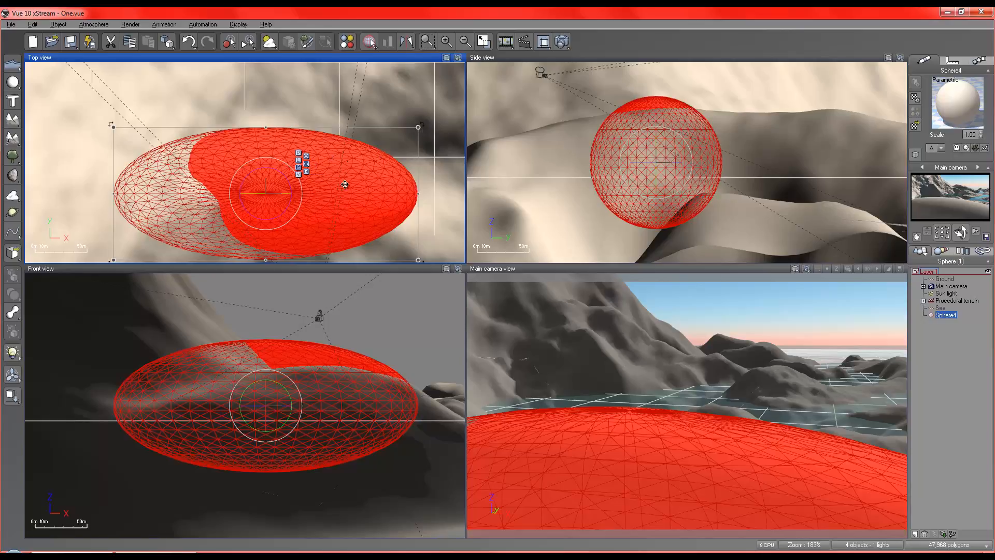
click(306, 156)
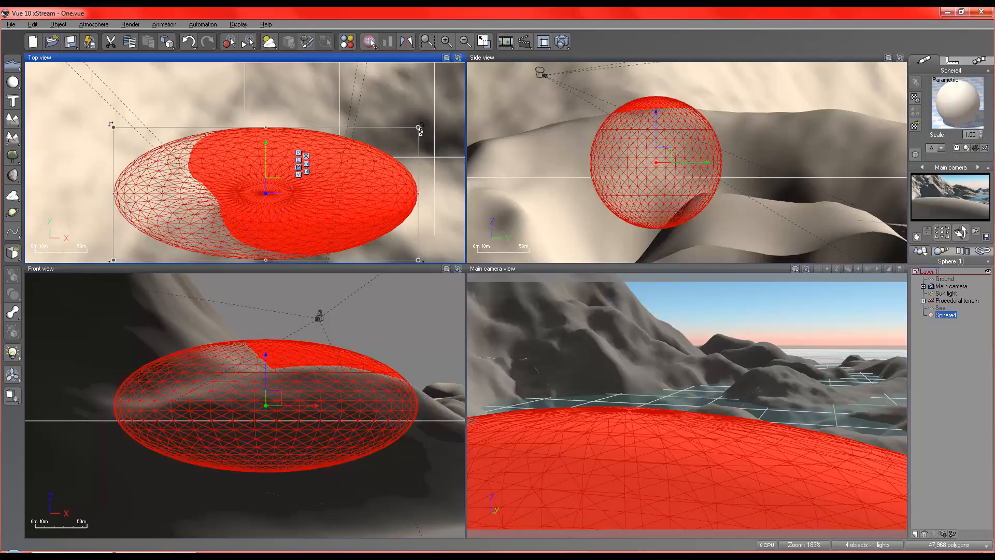
drag(422, 126, 352, 241)
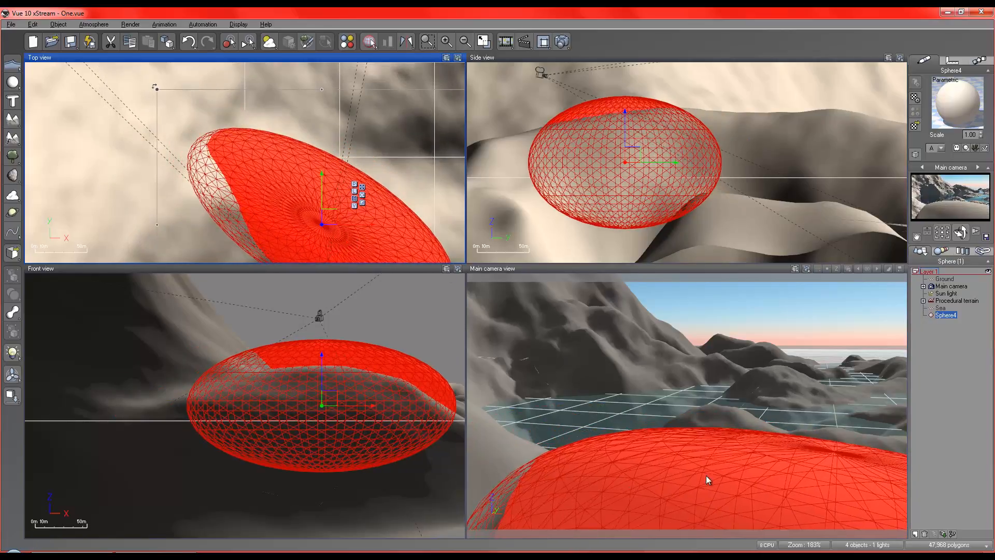
click(624, 475)
drag(624, 476, 496, 456)
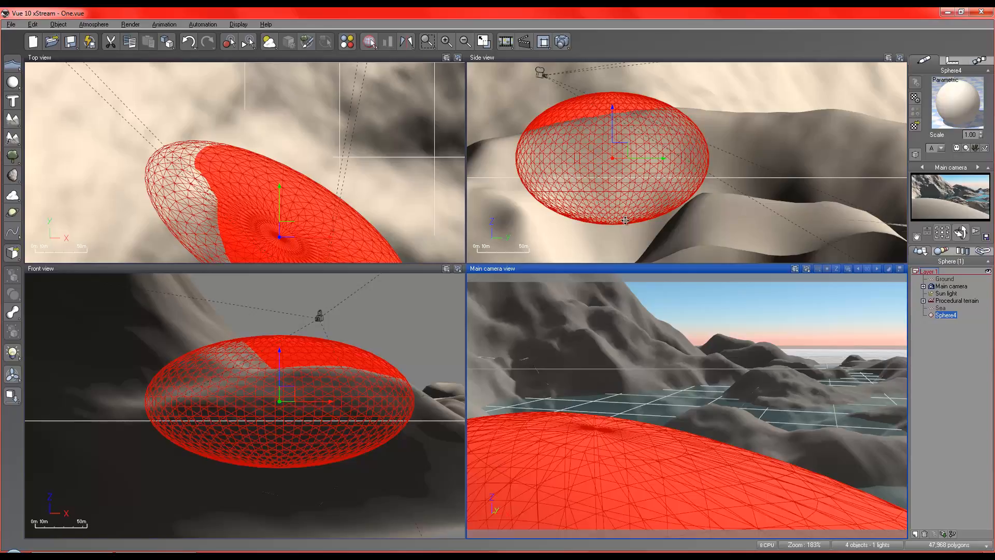
mouse_move(613, 128)
mouse_down()
mouse_move(614, 118)
mouse_move(614, 133)
mouse_up()
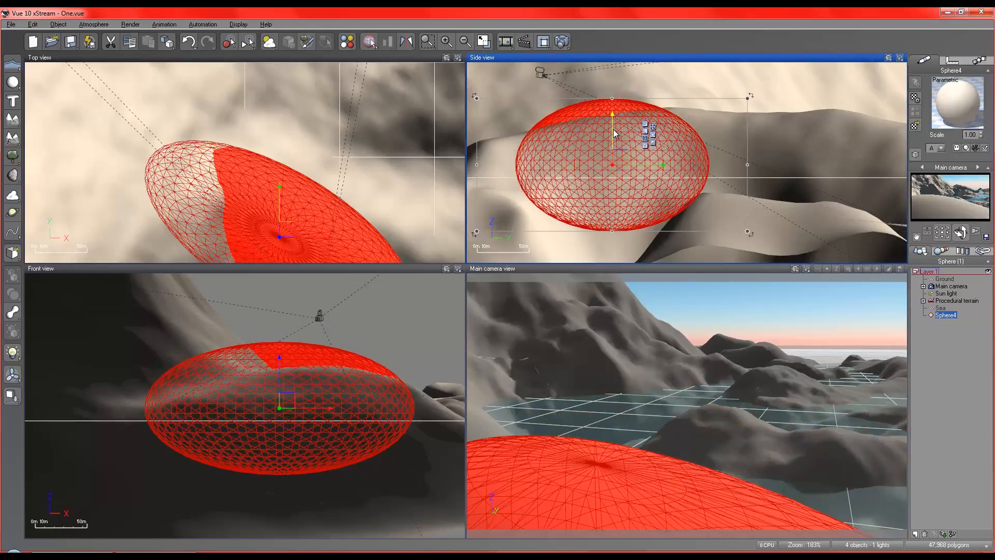
Change the ellipsoid's material to a volumetric material with the Hypertexture lighting model
double_click(664, 466)
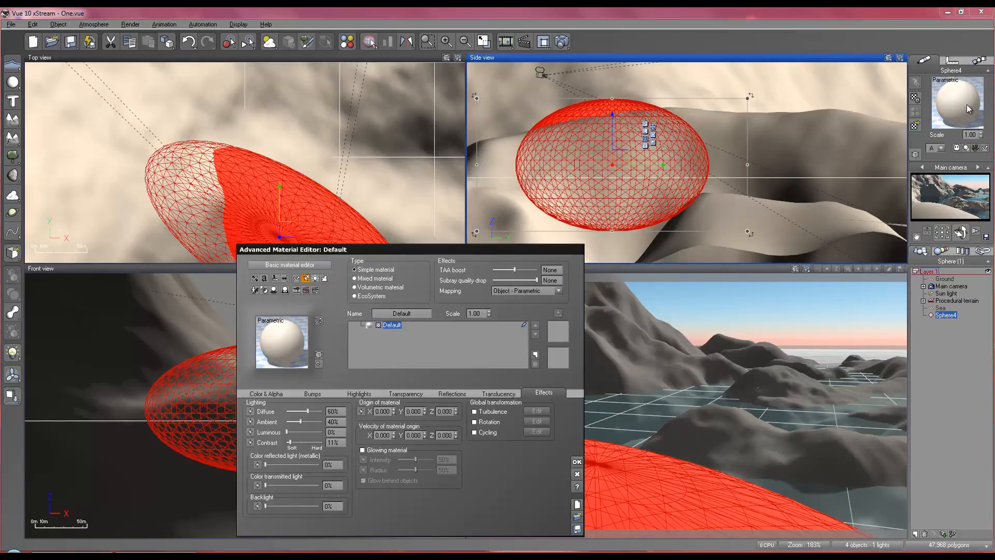
click(577, 474)
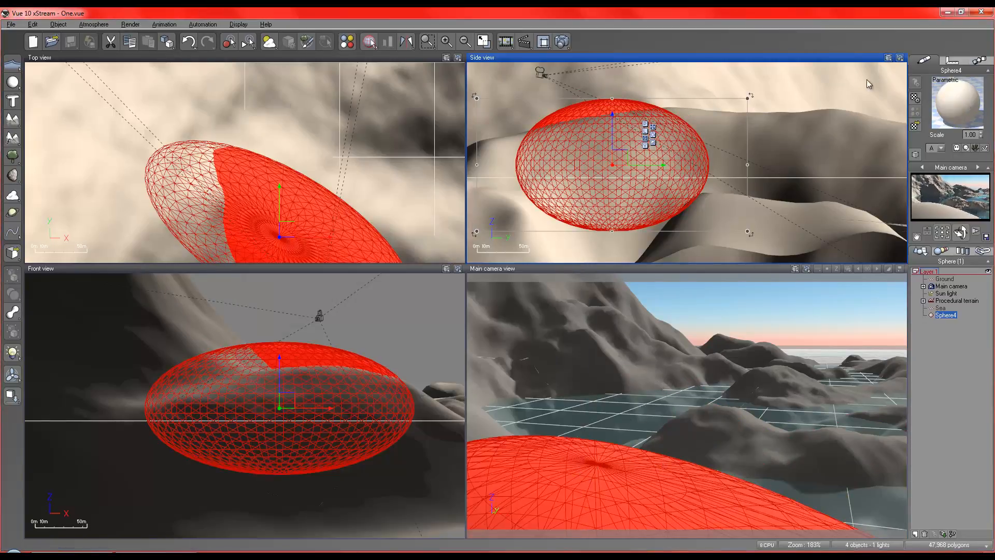
double_click(964, 106)
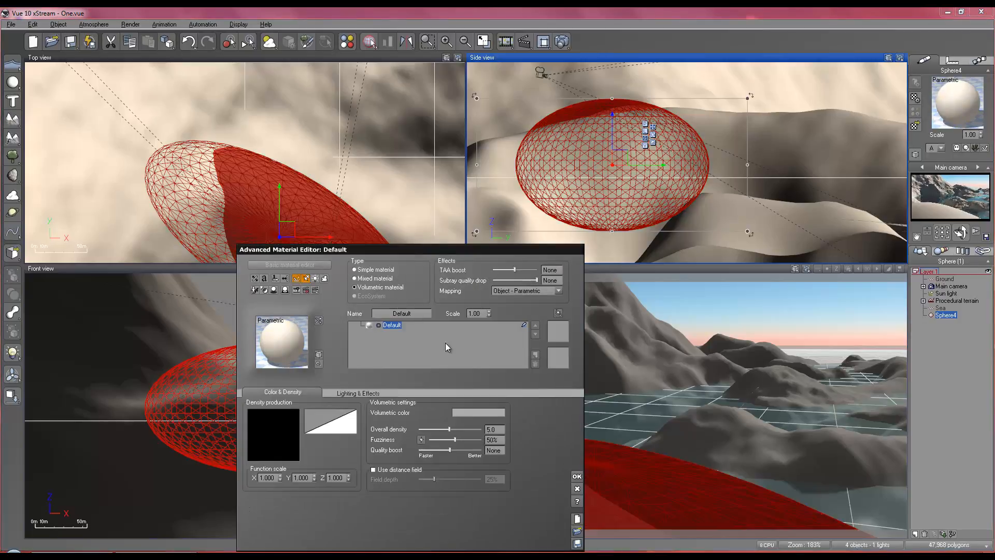
click(356, 393)
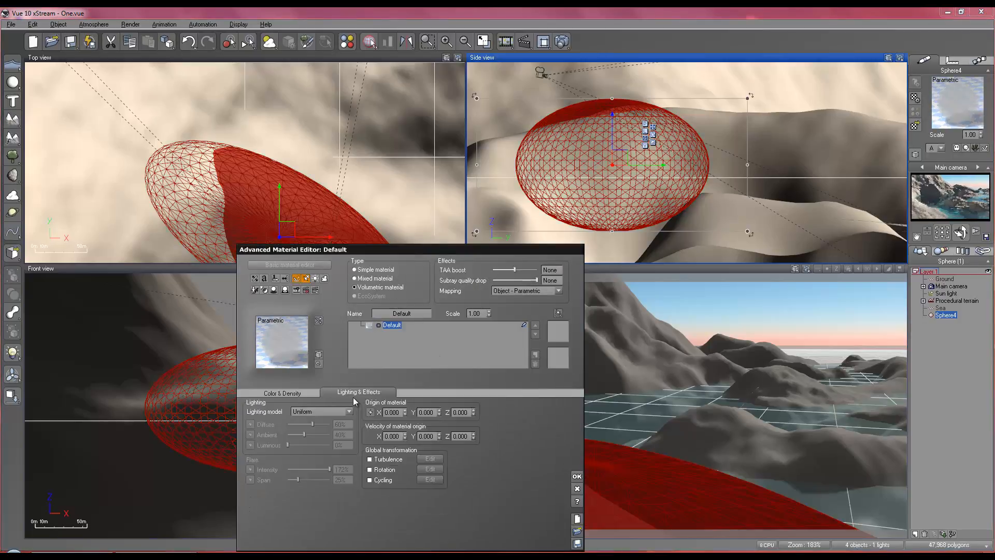
click(317, 411)
click(321, 454)
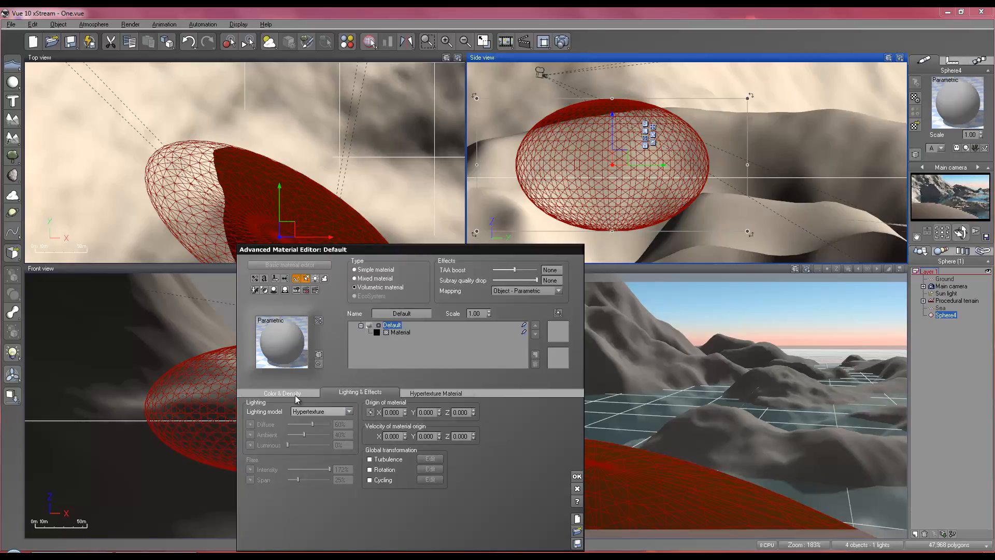
Try a banded function from the Fractals collection as the material's density production
click(297, 394)
click(297, 438)
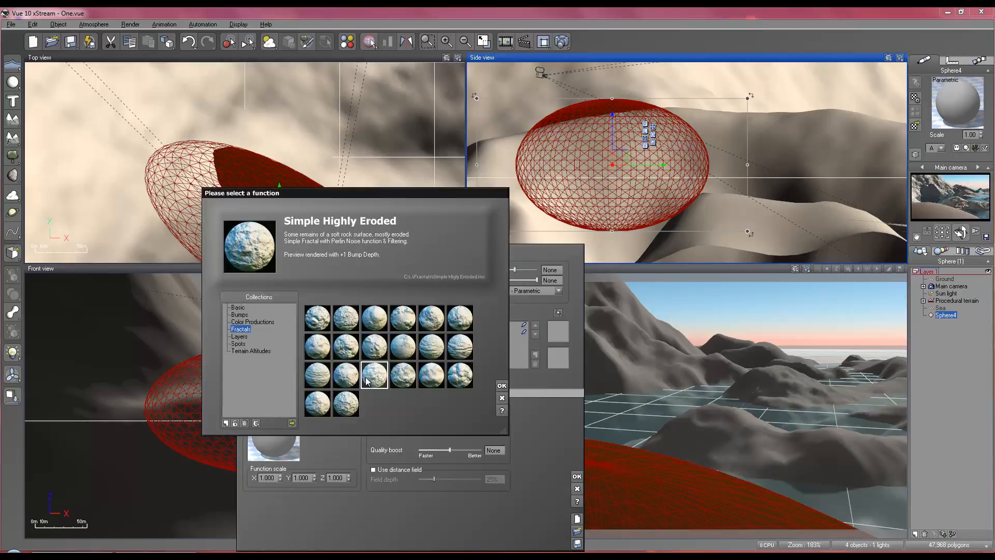
click(350, 378)
click(324, 380)
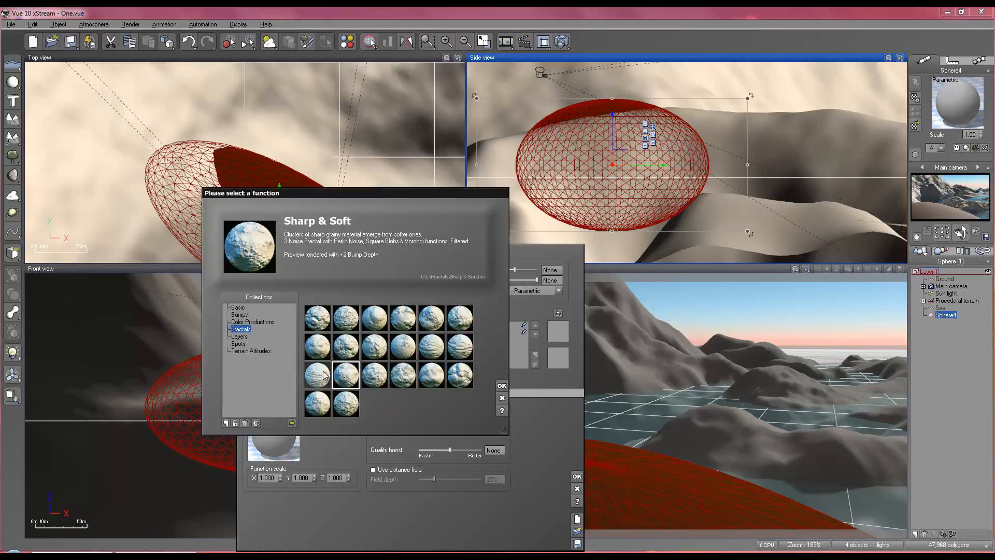
double_click(324, 380)
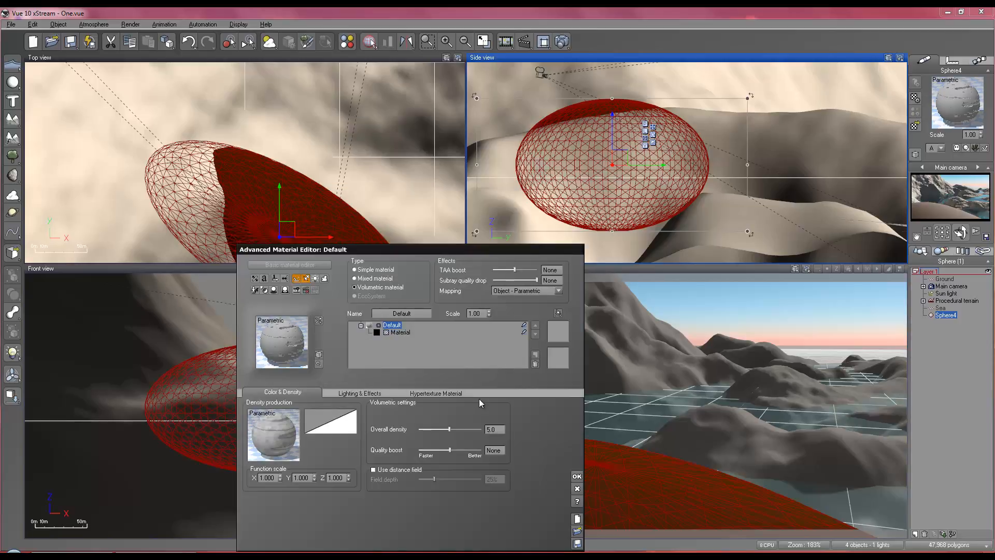
Set the material's density production to the Simple Rock - Rough function from the Fractals collection
click(297, 417)
click(402, 381)
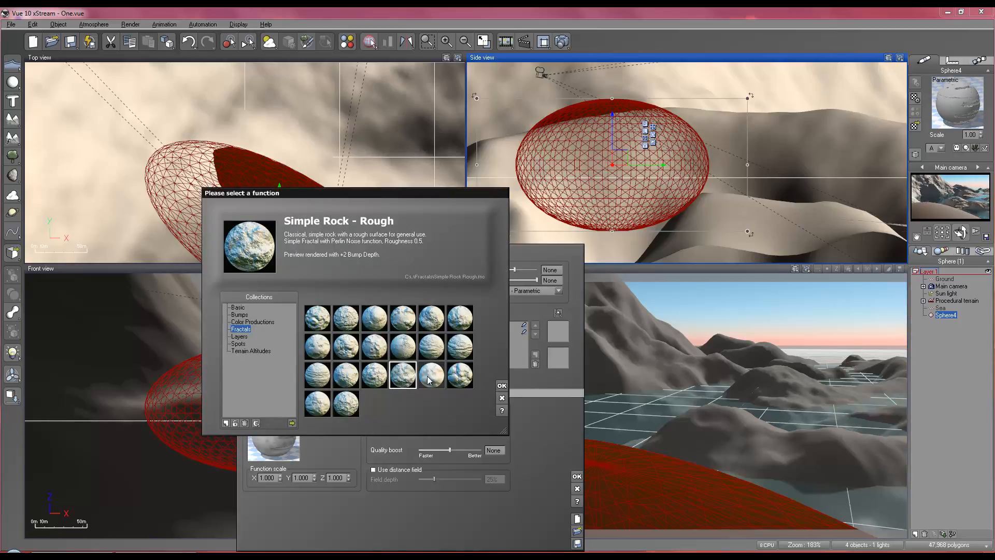
click(431, 382)
click(454, 383)
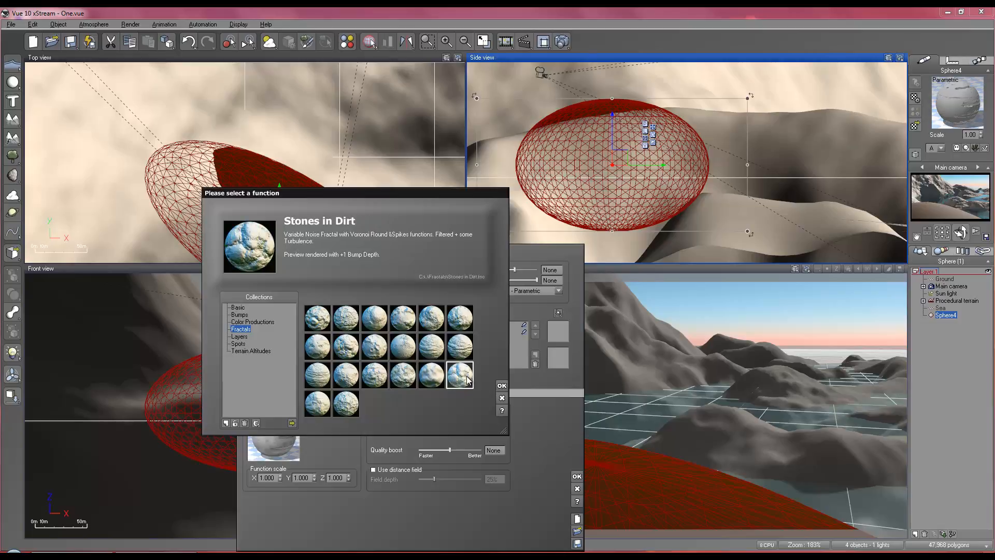
click(393, 380)
double_click(405, 377)
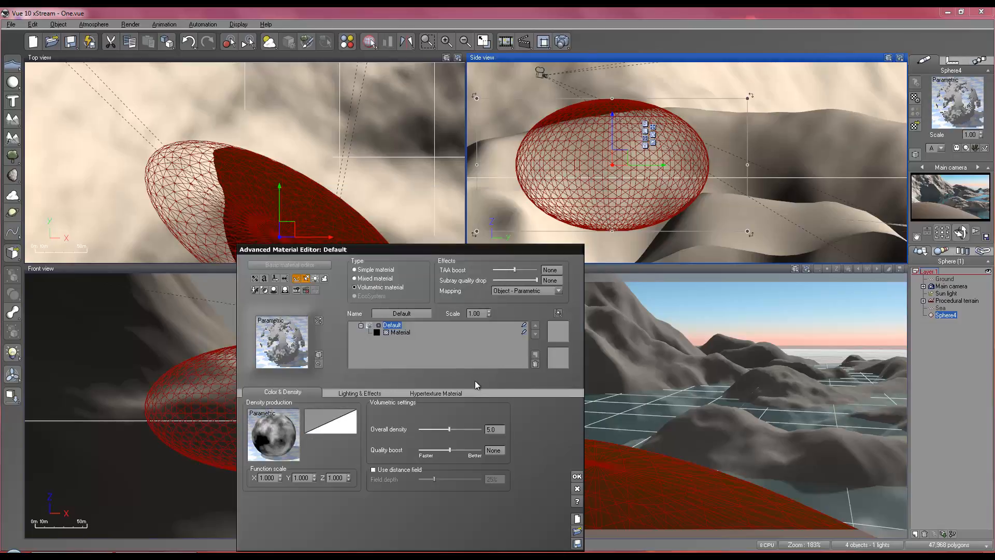
Enable the distance field with a field depth of 42% and set the overall density to 6.9
drag(471, 429, 452, 429)
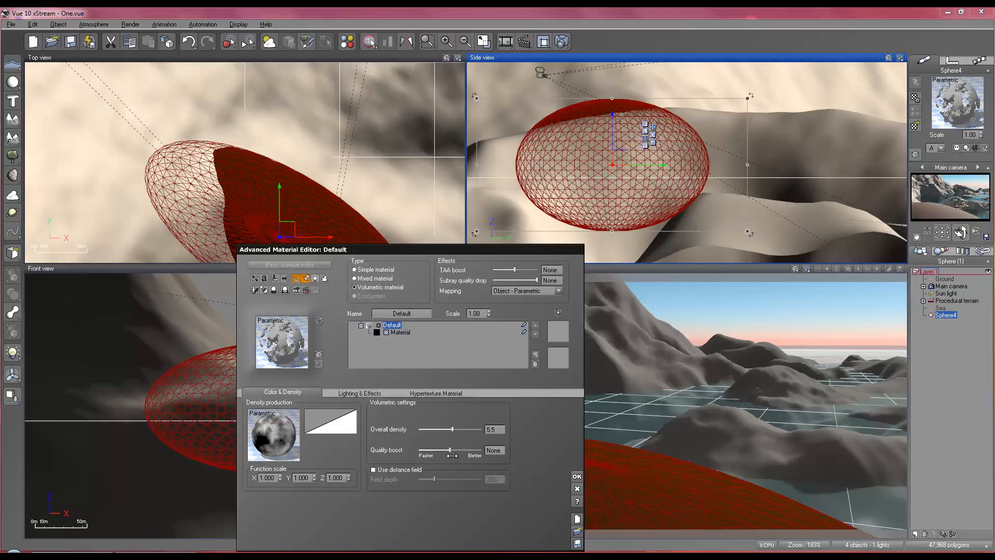
click(373, 469)
mouse_move(445, 483)
mouse_down()
mouse_move(464, 481)
mouse_move(455, 481)
mouse_up()
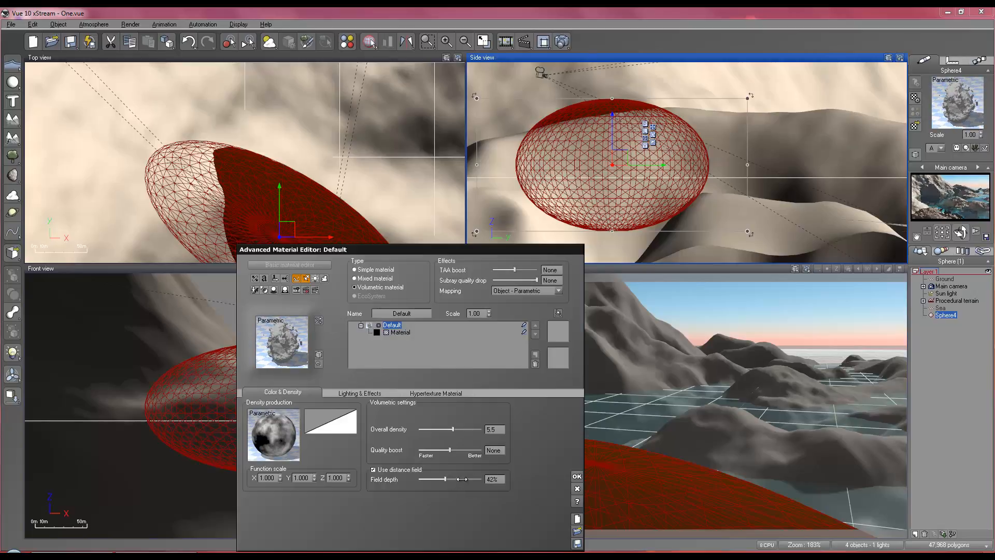
drag(443, 480, 465, 485)
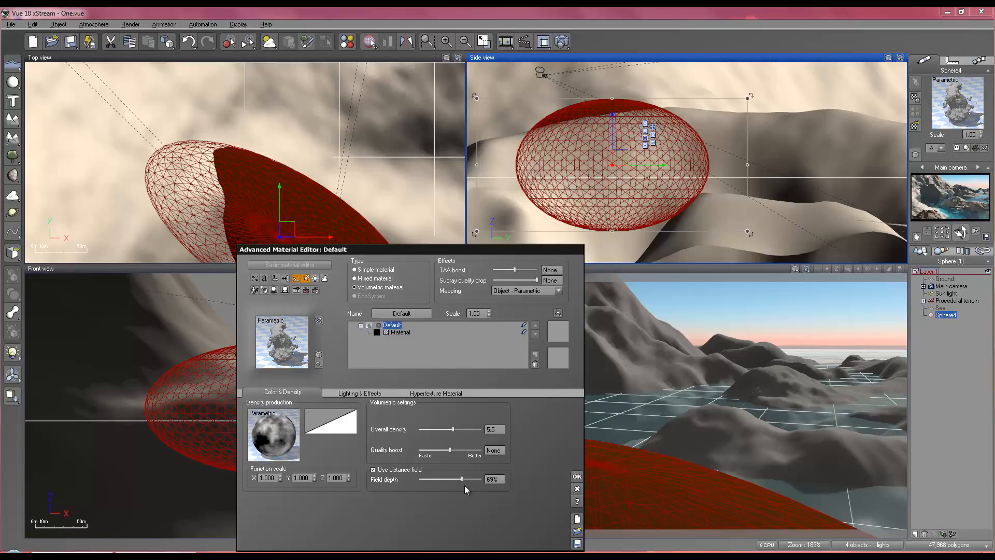
drag(461, 479, 444, 479)
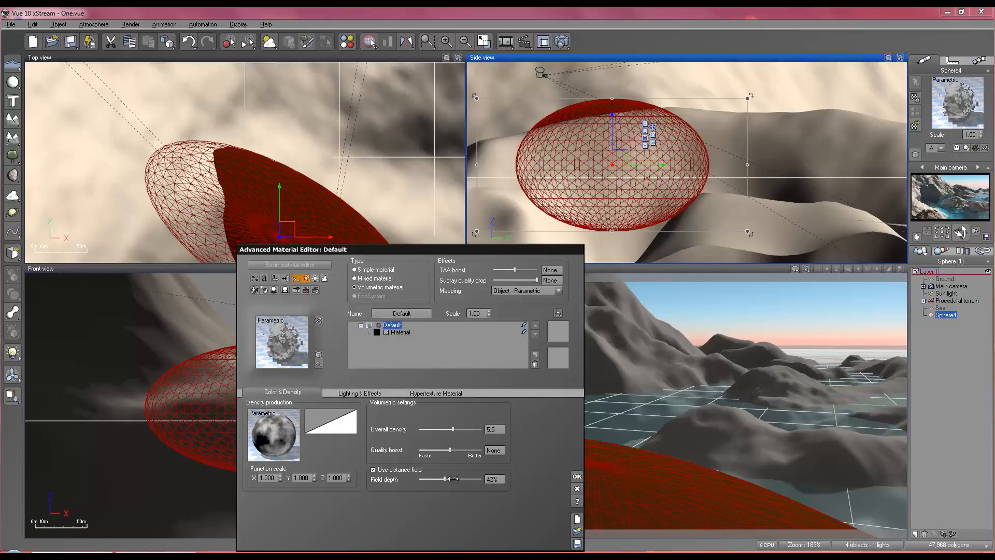
drag(455, 430, 465, 432)
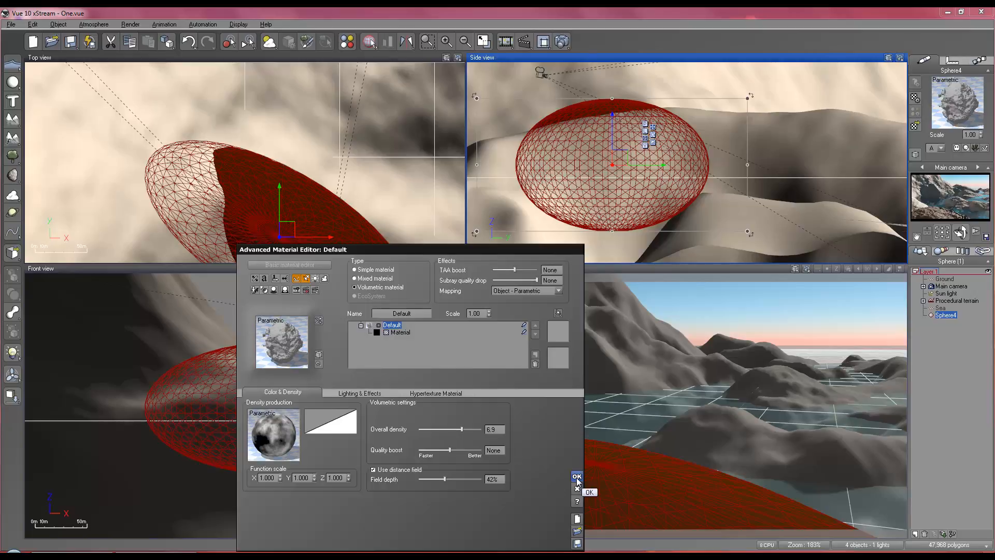
Accept the hypertexture material changes and save the scene
click(392, 331)
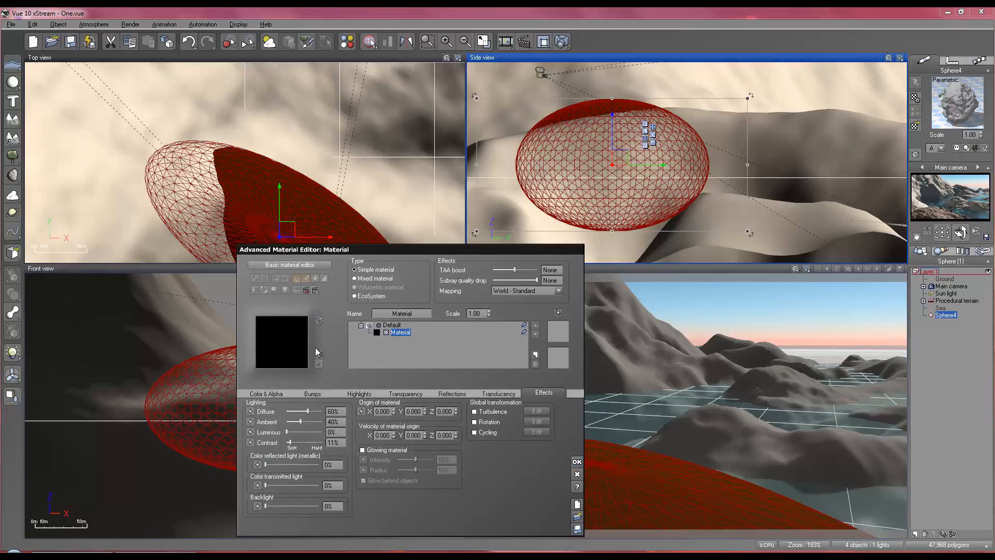
click(578, 461)
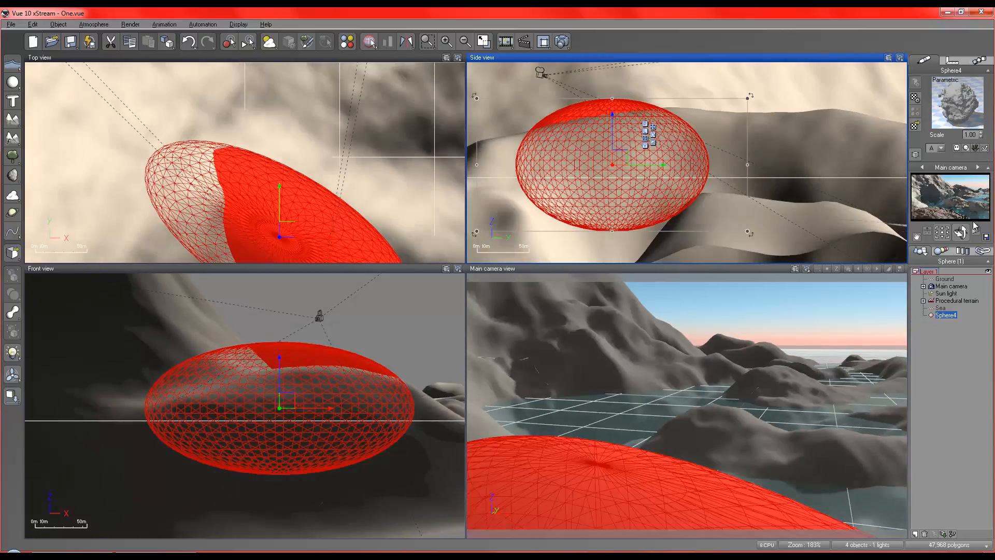
key(ctrl+s)
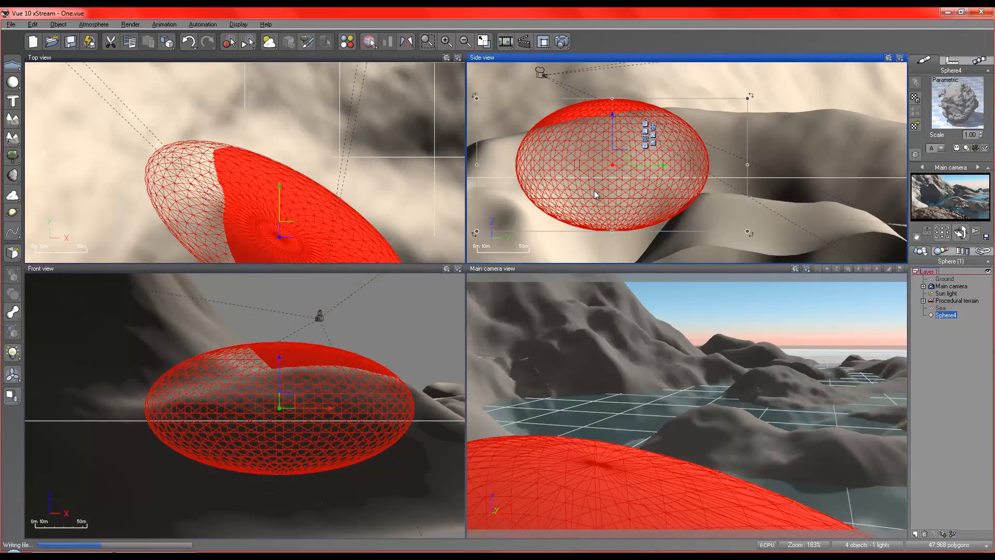
Replace the hypertexture's nested material with the Default material and accept the change
double_click(948, 123)
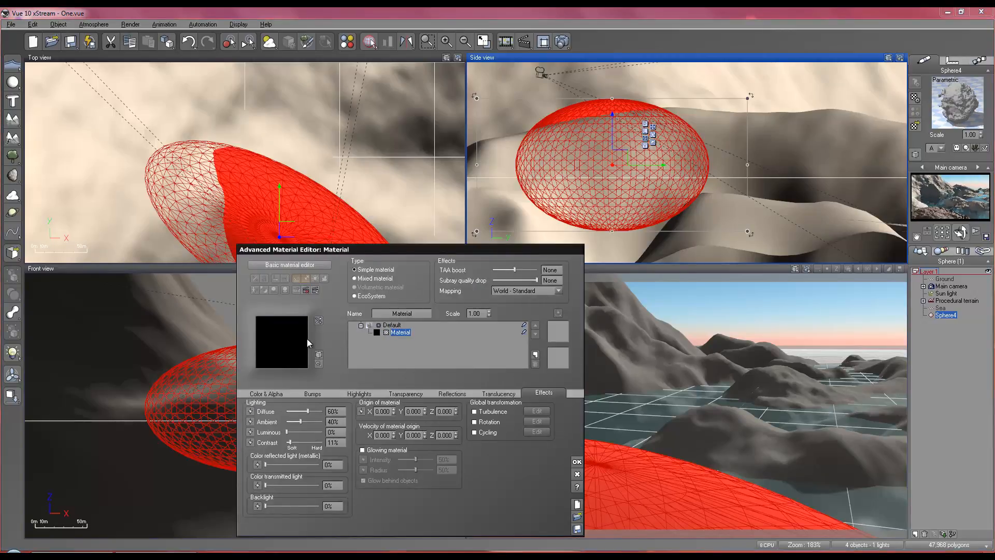
right_click(405, 334)
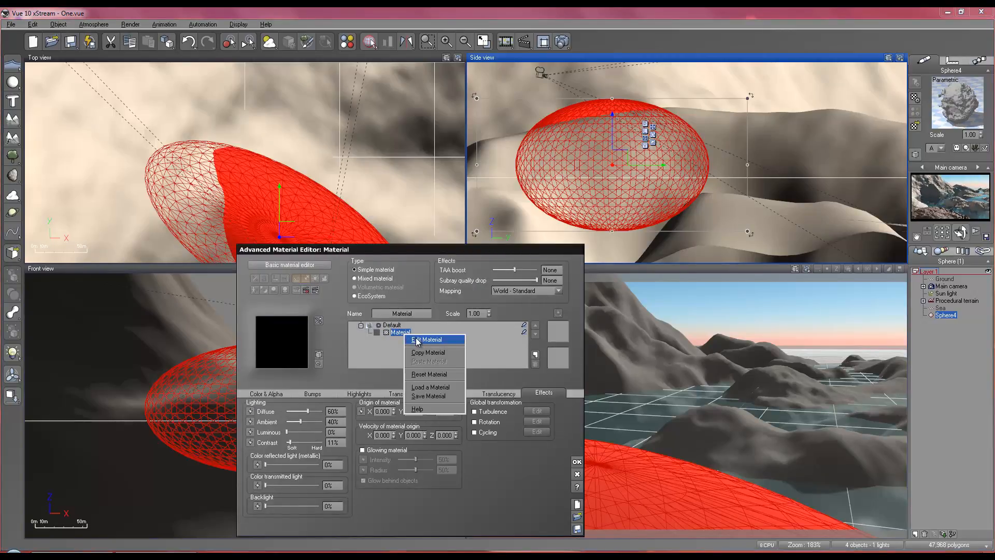
click(418, 340)
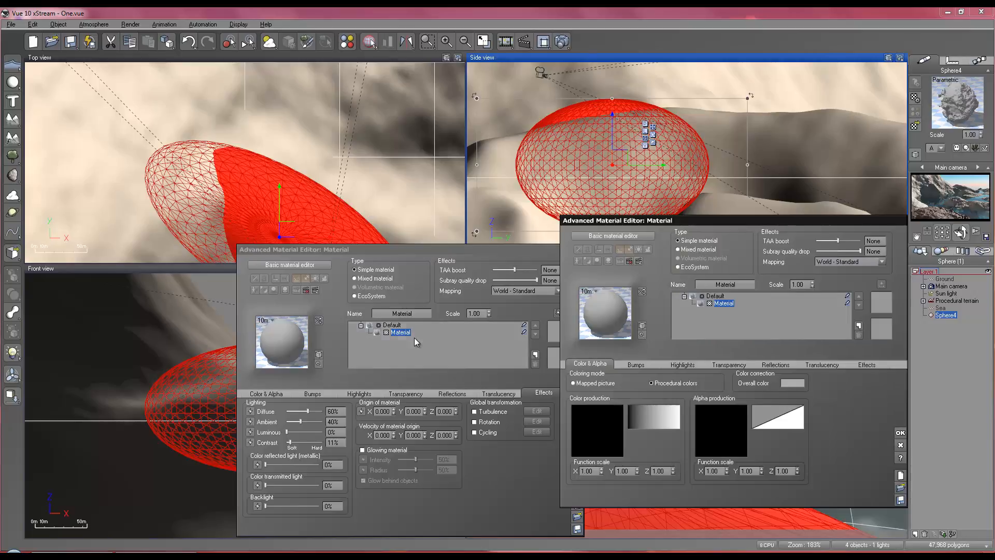
double_click(611, 320)
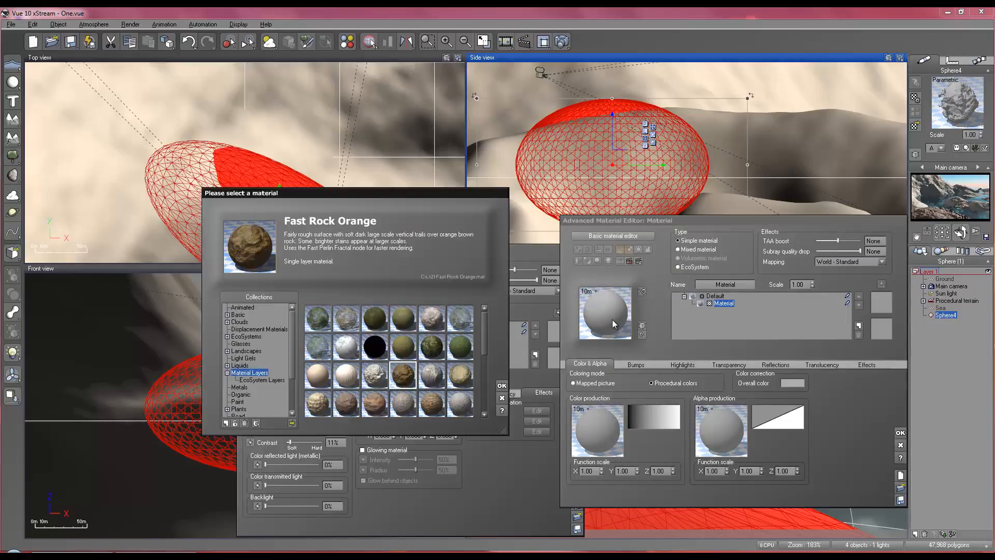
click(292, 423)
double_click(284, 279)
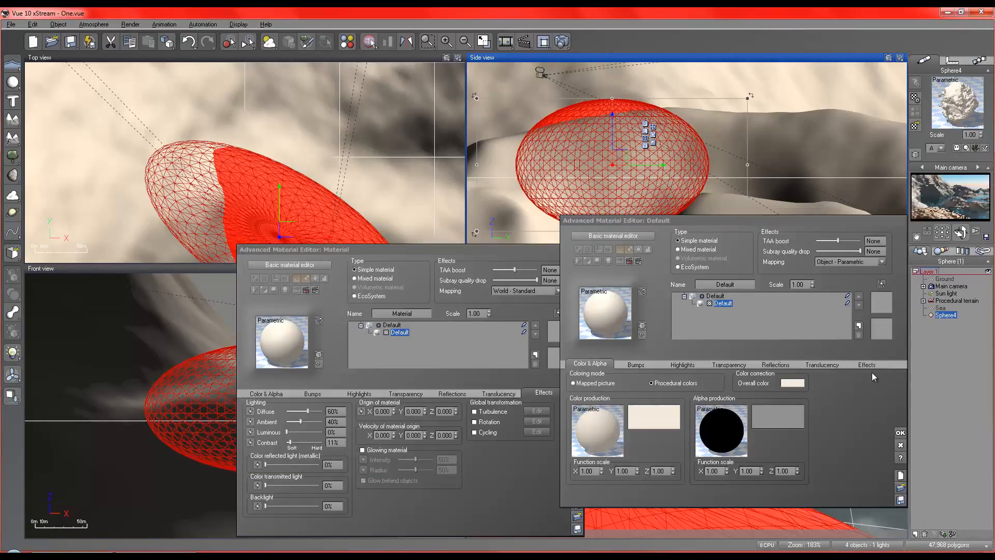
click(900, 431)
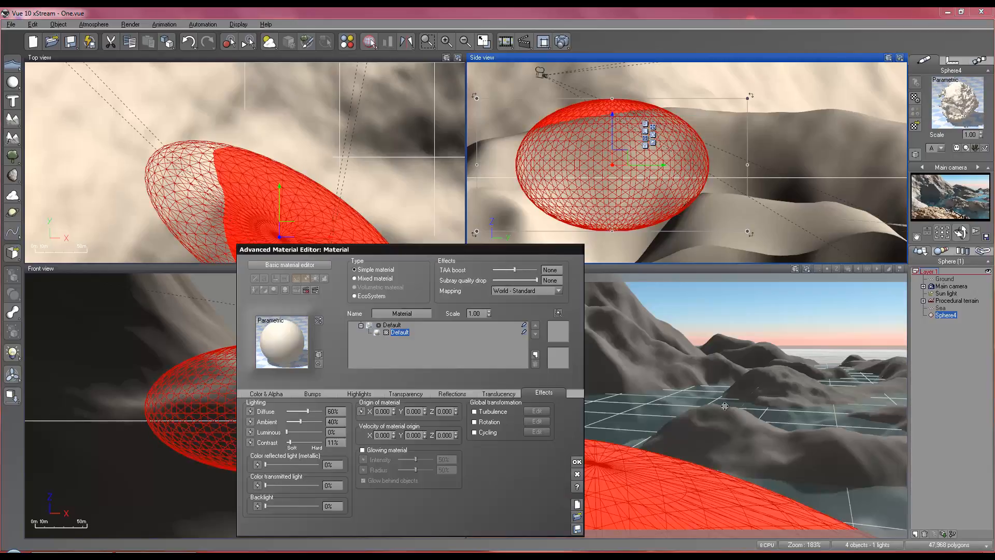
click(576, 461)
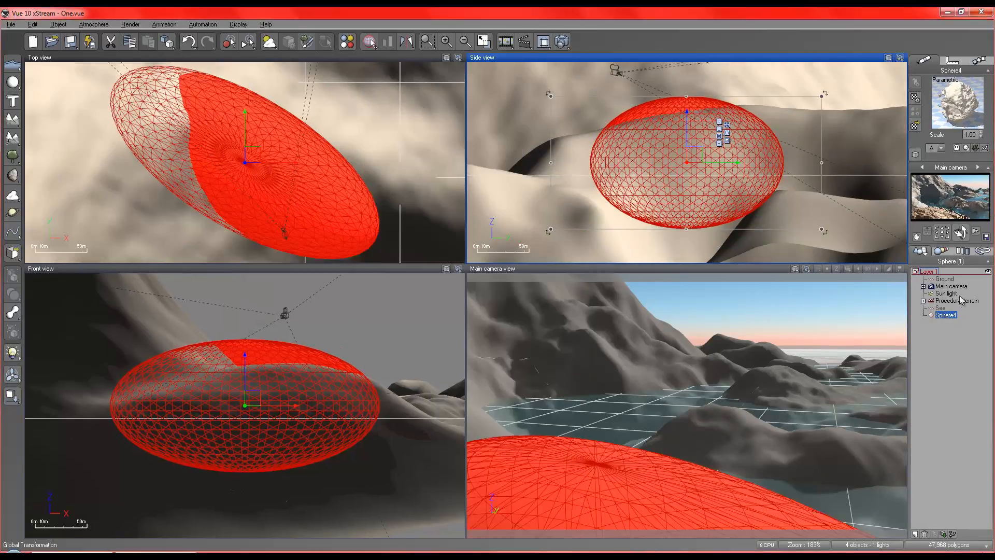
Reopen and accept the sphere's hypertexture material, and render the main camera view
double_click(964, 105)
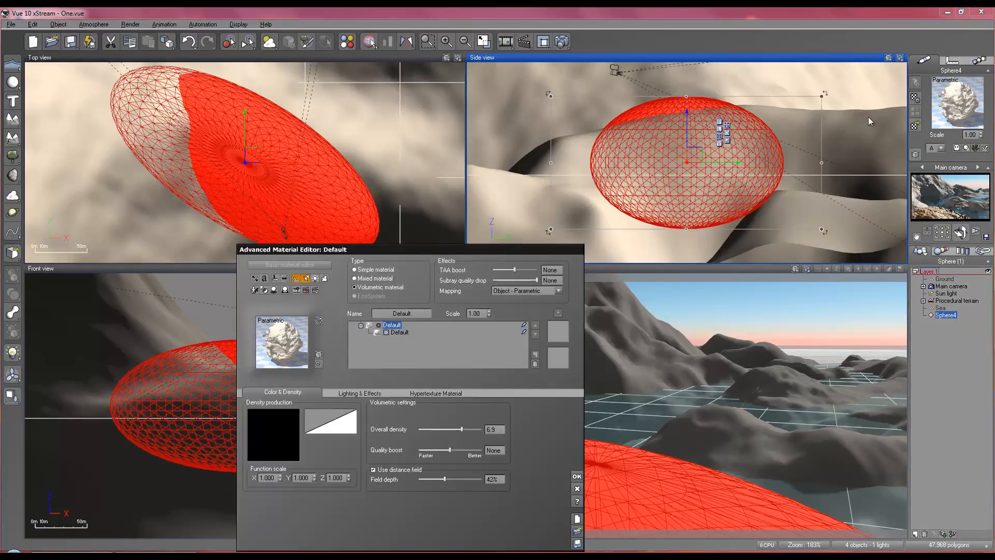
click(576, 476)
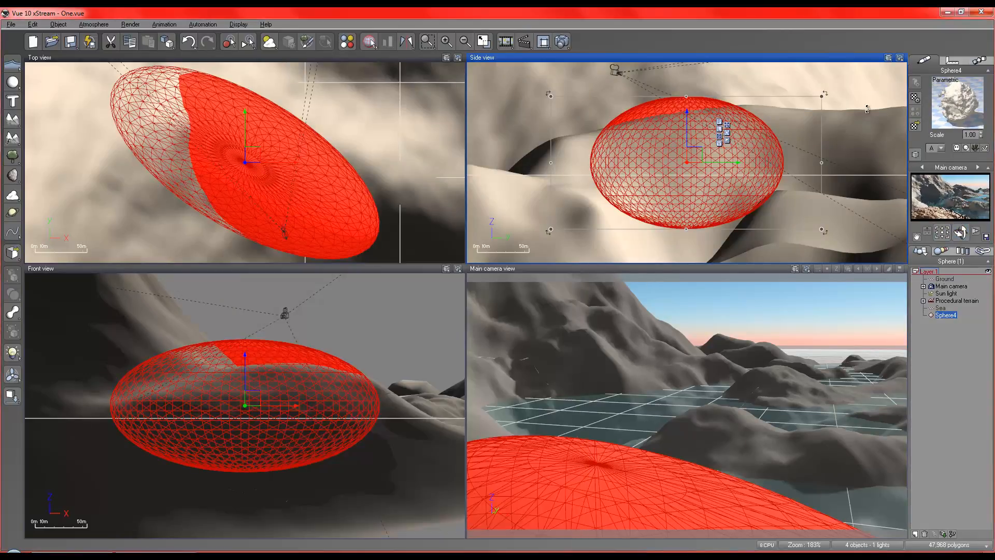
click(556, 42)
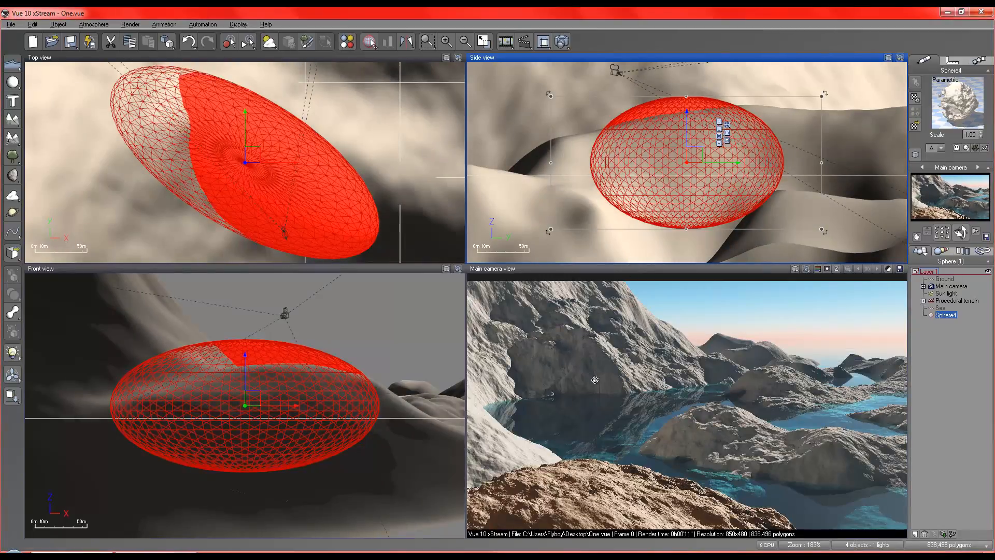
Change the atmosphere's ambient light color to a pale blue, accept it, and render the main camera view again
click(270, 42)
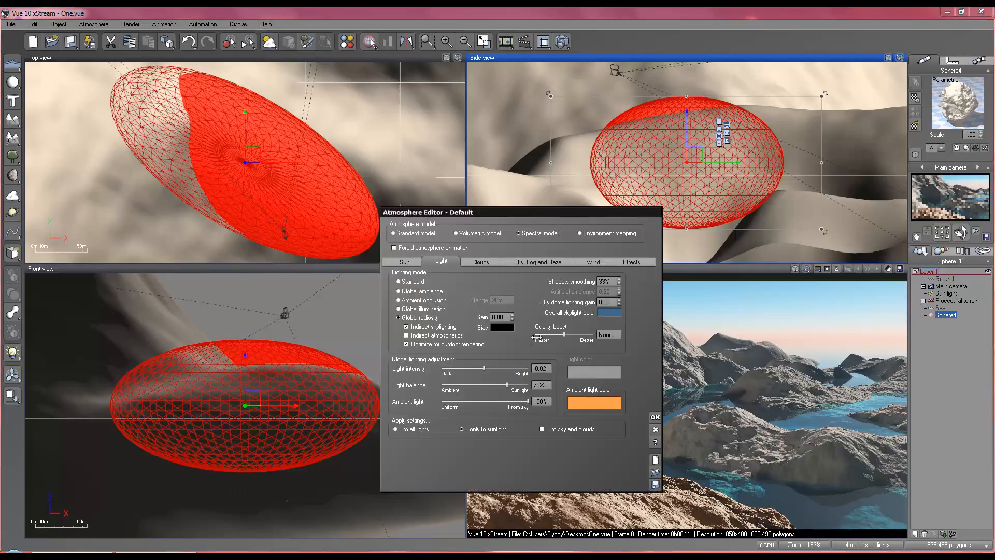
click(573, 406)
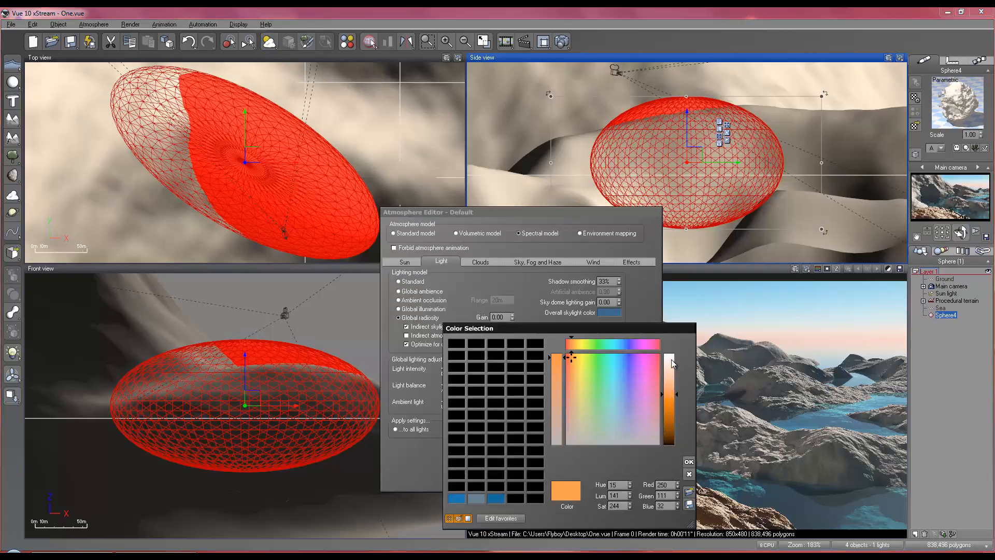
click(672, 363)
click(624, 361)
click(670, 376)
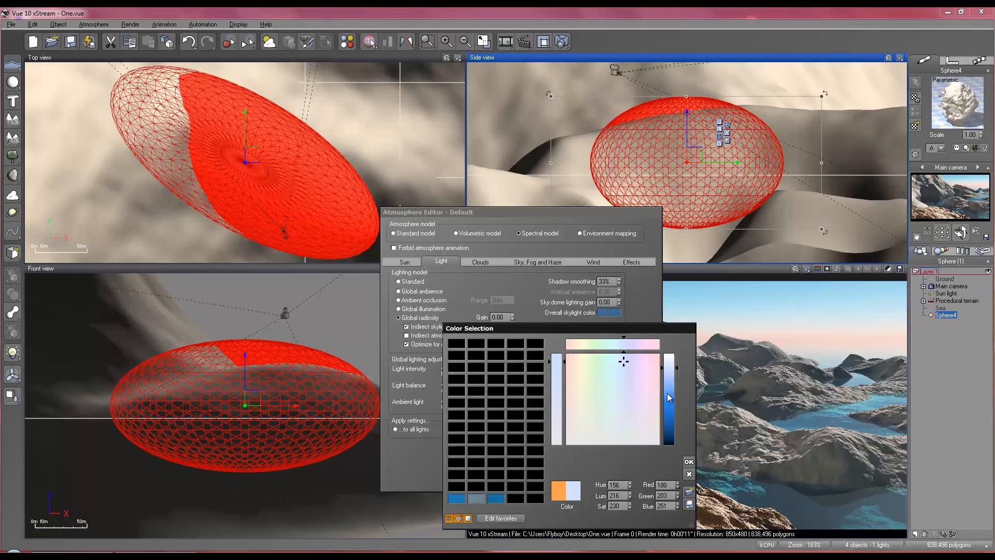
click(672, 377)
click(690, 461)
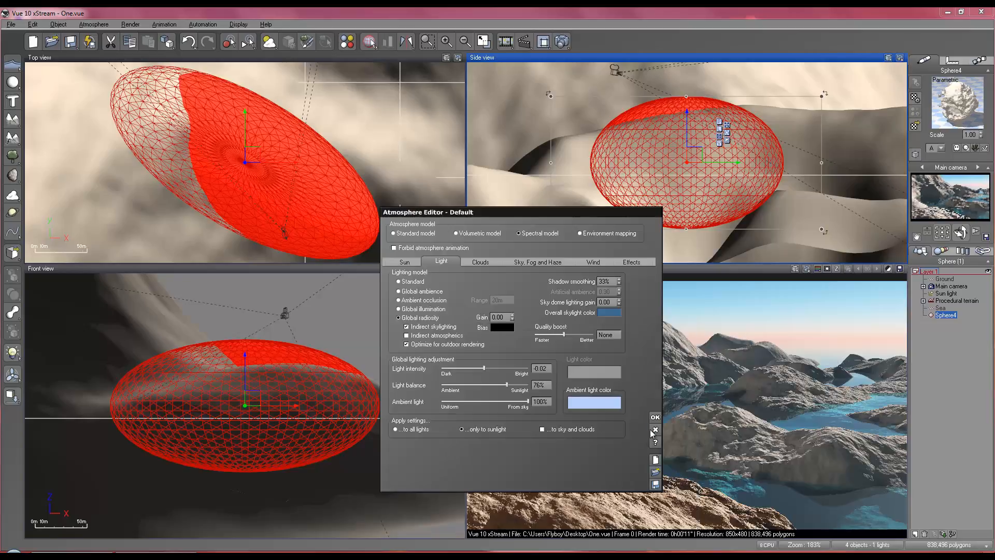
click(656, 424)
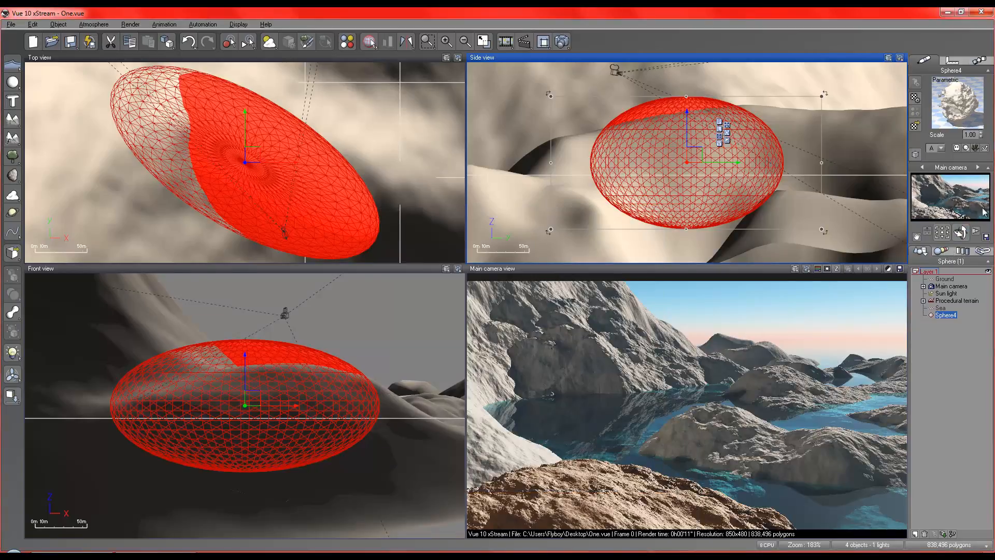
click(565, 45)
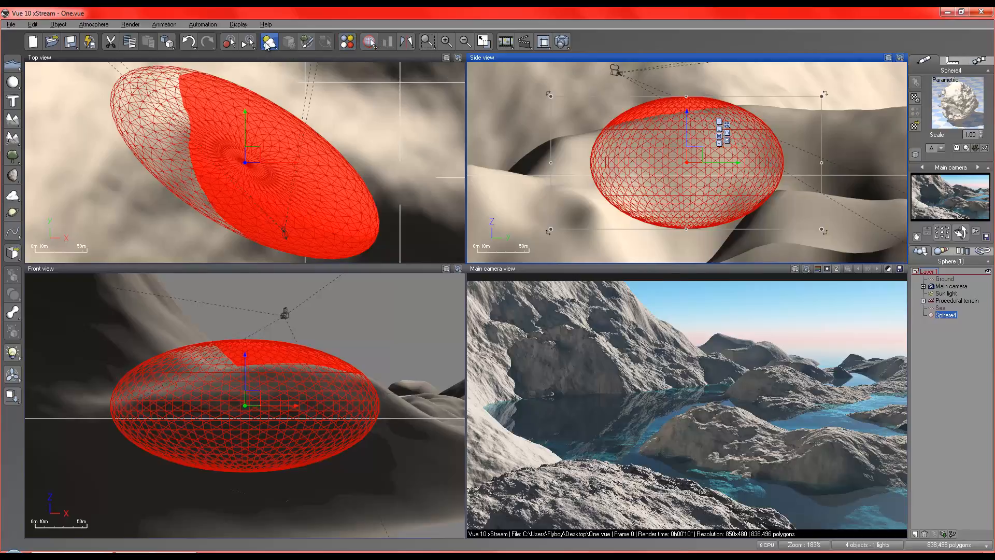
Set the atmosphere's ambient light color to white, accept it, and render the main camera view
click(269, 42)
click(610, 312)
click(668, 367)
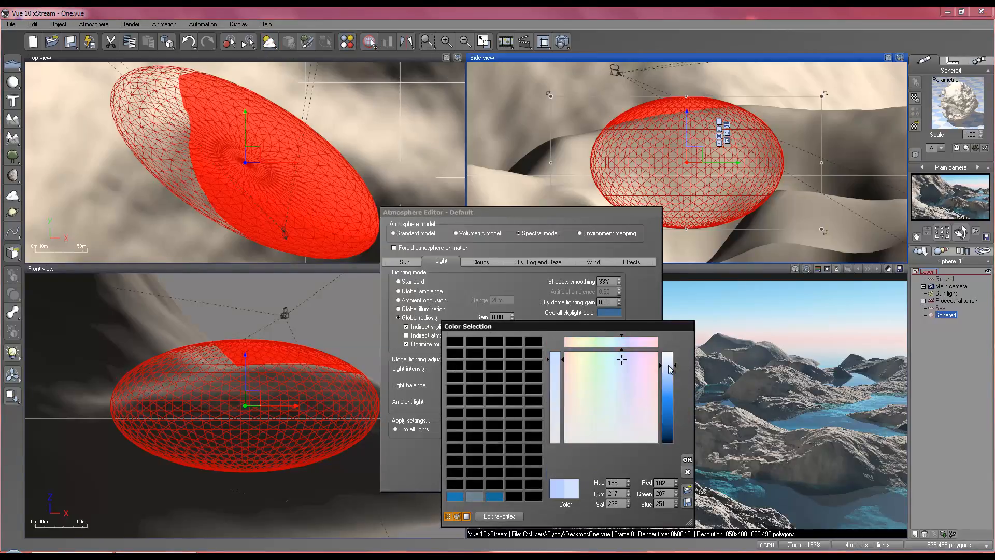
mouse_move(669, 366)
mouse_down()
mouse_move(675, 383)
mouse_move(675, 354)
mouse_up()
click(689, 460)
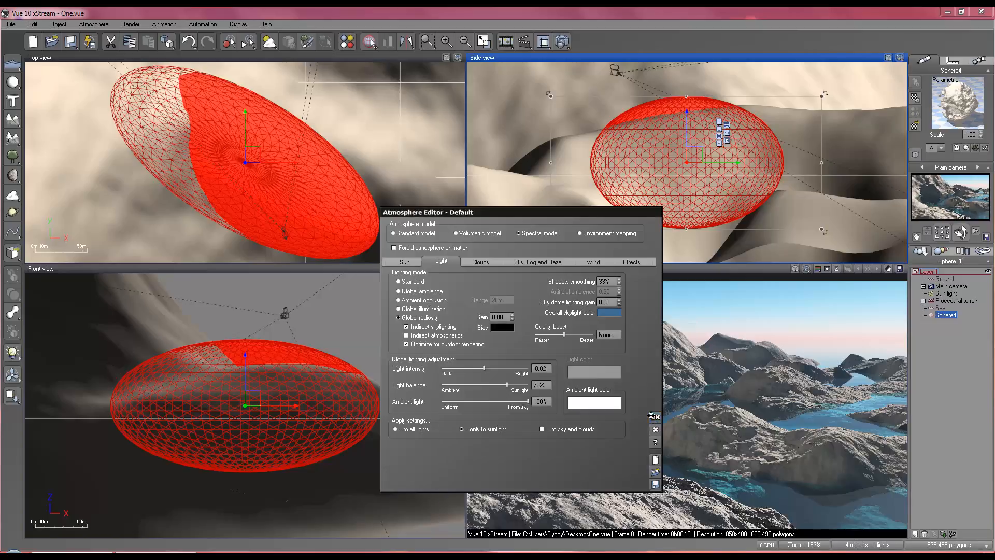
click(614, 481)
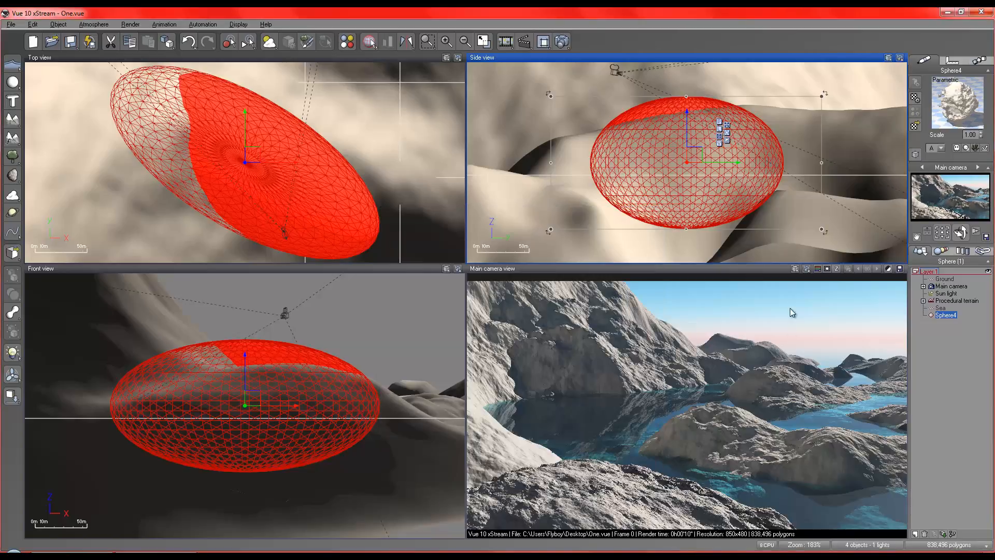
click(562, 40)
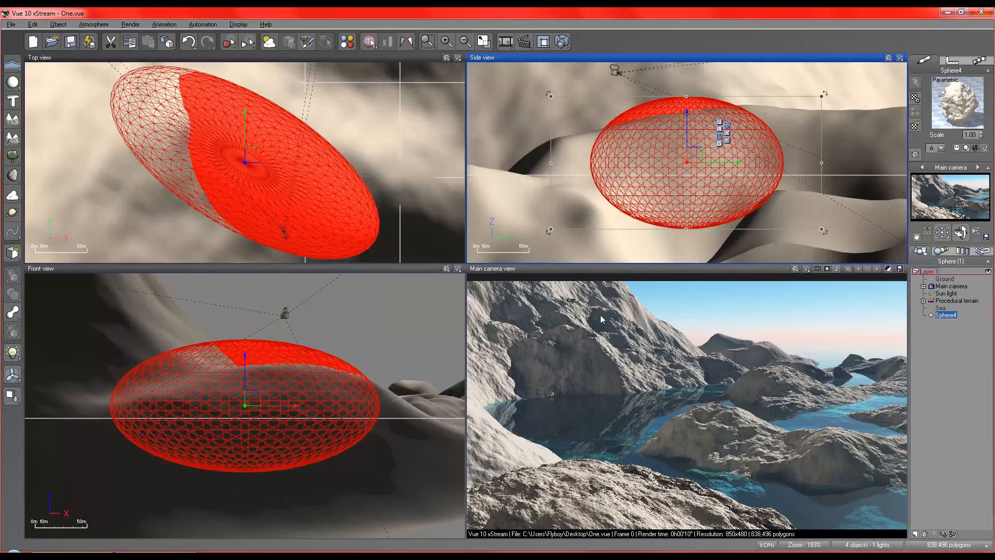
Double the procedural terrain's resolution to 1024x1024, accept the terrain changes, and render the main camera view
click(957, 300)
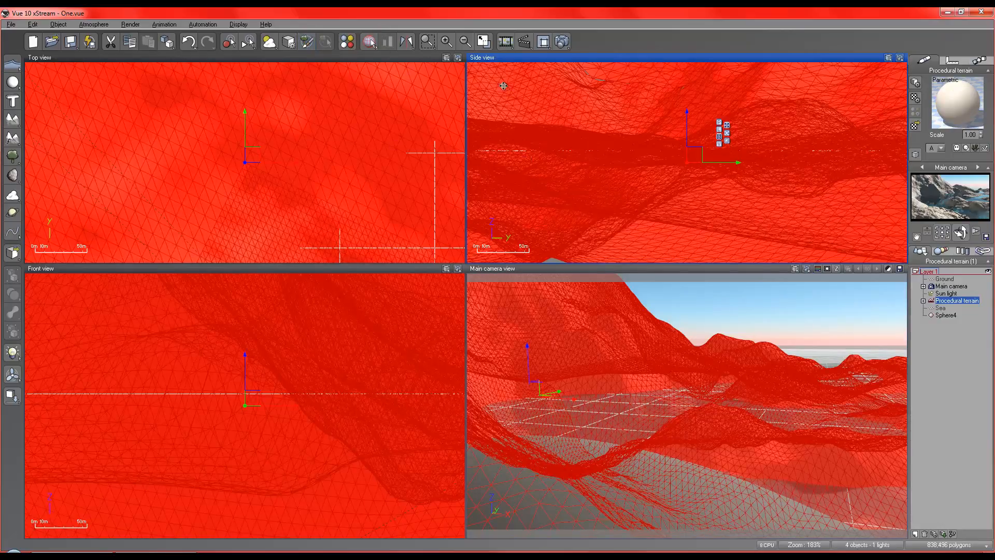
double_click(952, 302)
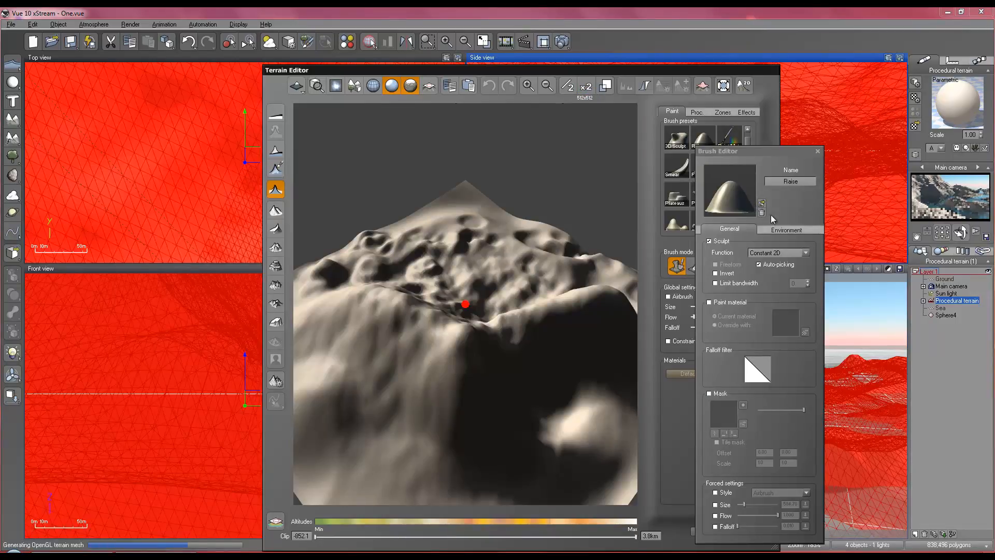
click(817, 152)
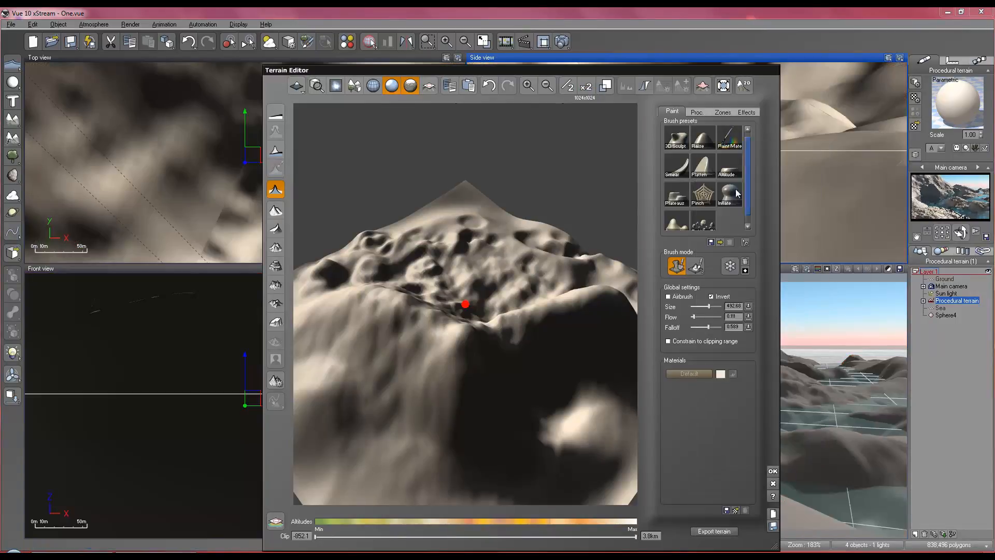
click(771, 470)
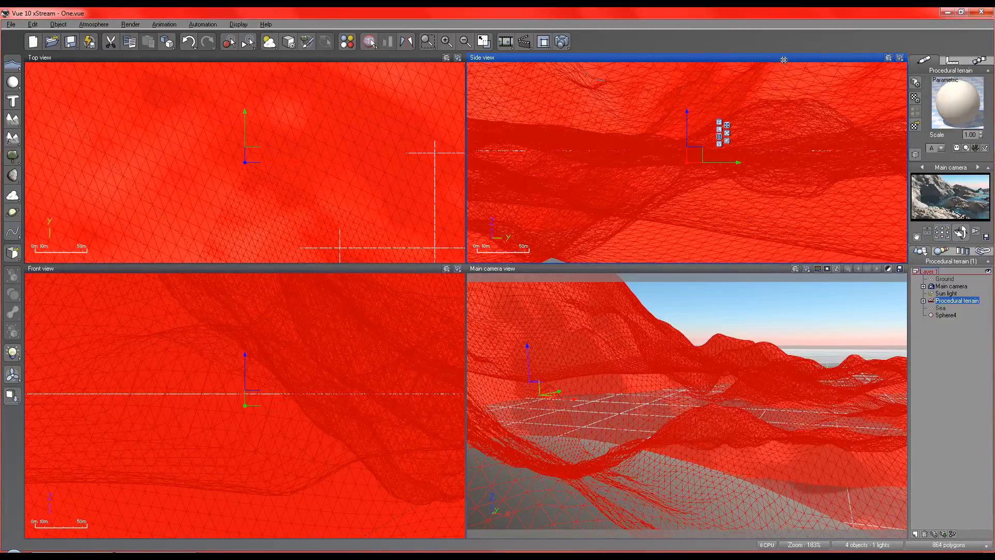
click(562, 41)
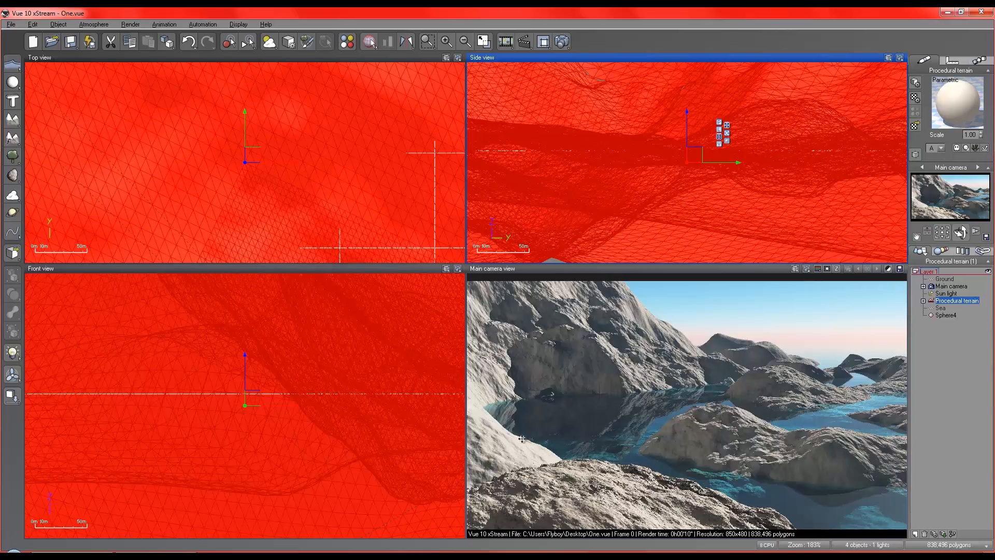
Add a new sphere, move it beside the stretched foreground rock in the top view, and scale it up
click(12, 82)
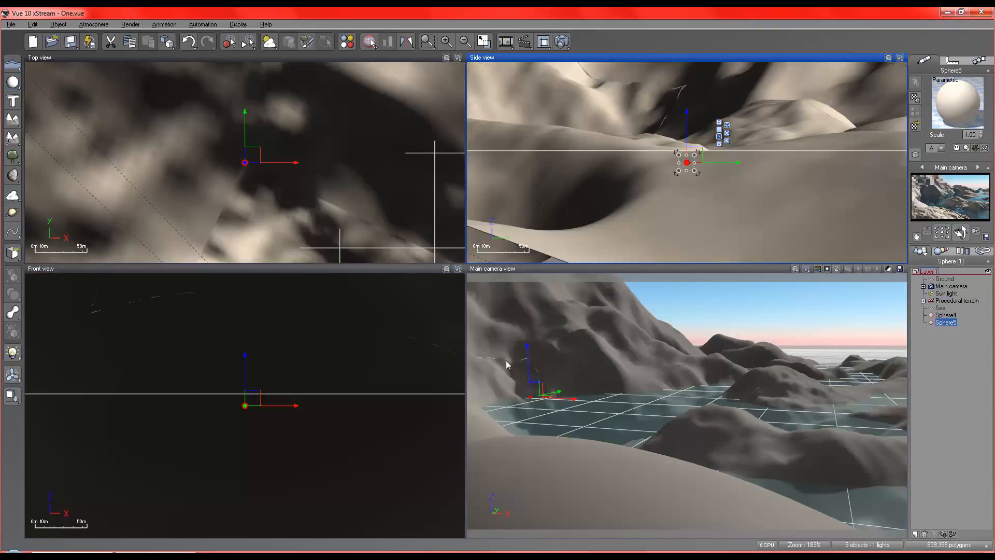
drag(251, 156, 178, 237)
drag(293, 154, 483, 486)
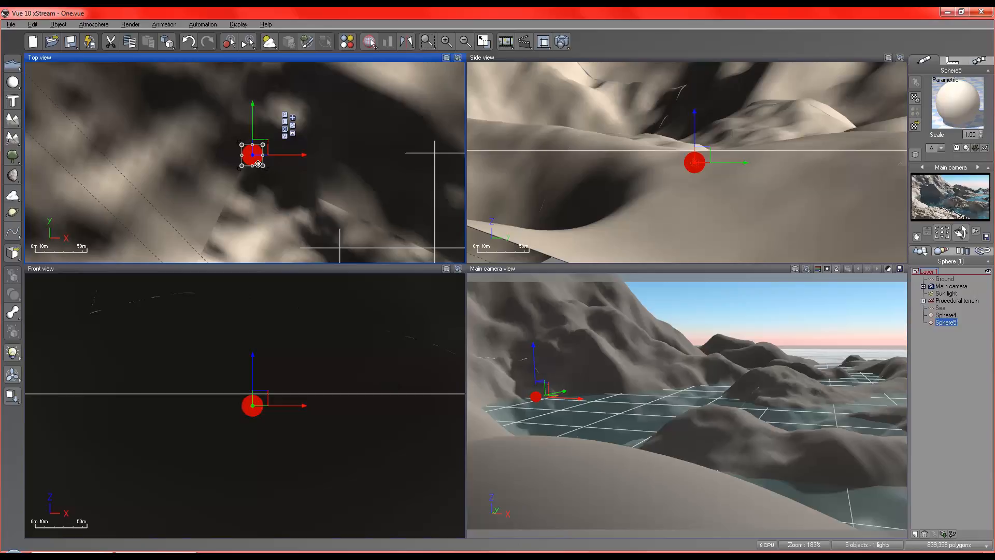
scroll(282, 240, down, 10)
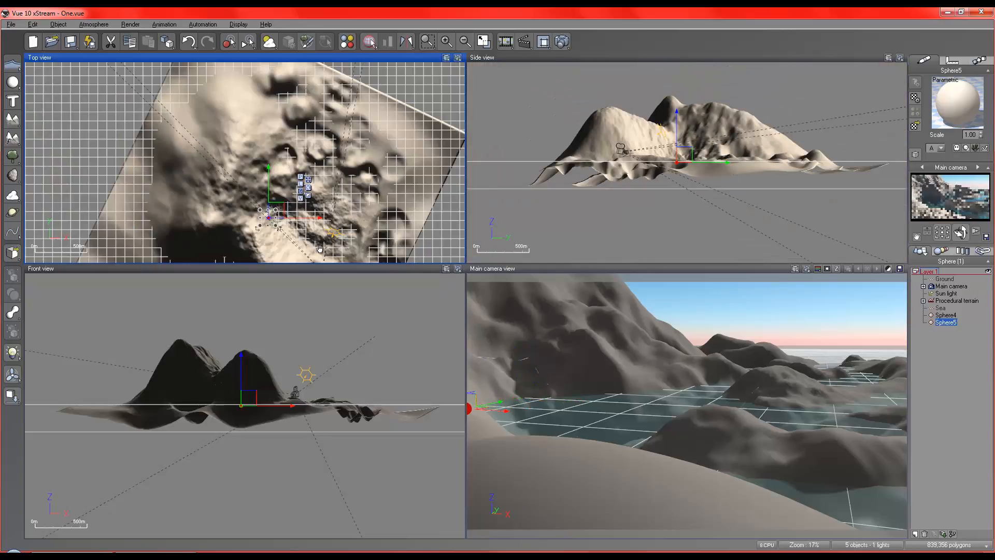
scroll(348, 200, up, 10)
scroll(331, 160, down, 8)
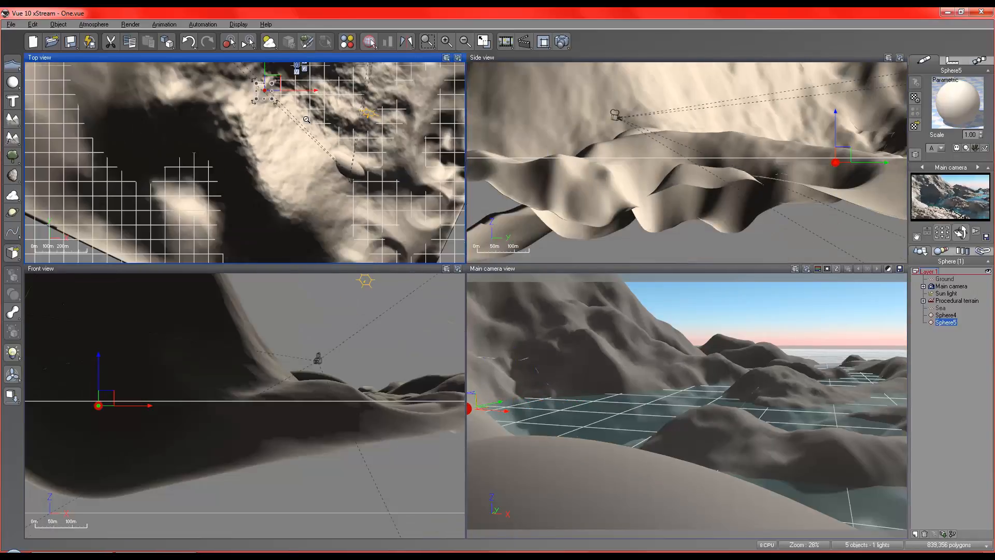
drag(270, 94, 342, 162)
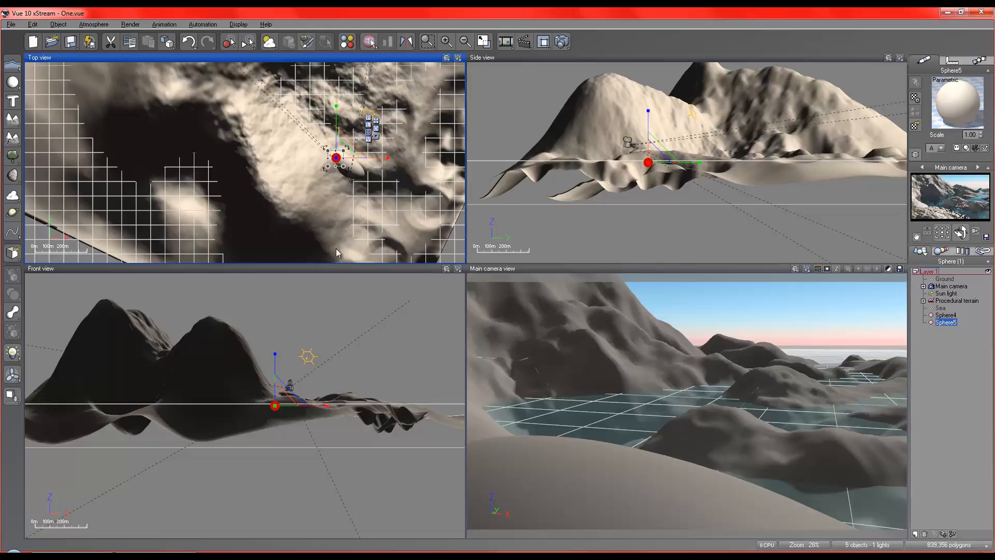
Raise the new sphere vertically in the front view so it rises above the stretched foreground rock
scroll(283, 391, up, 2)
right_drag(366, 399, 156, 426)
scroll(254, 411, up, 2)
right_drag(255, 410, 206, 427)
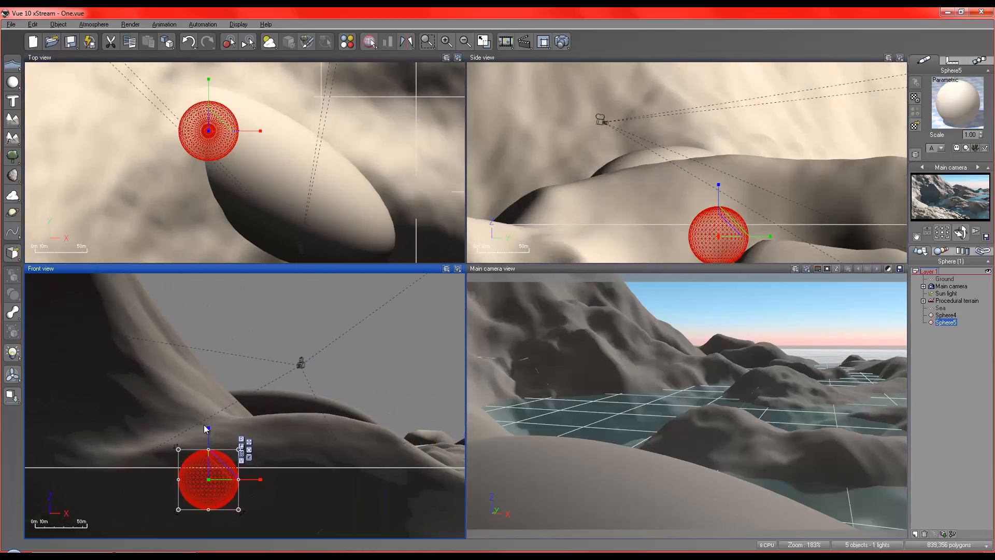
click(249, 447)
drag(209, 433, 192, 359)
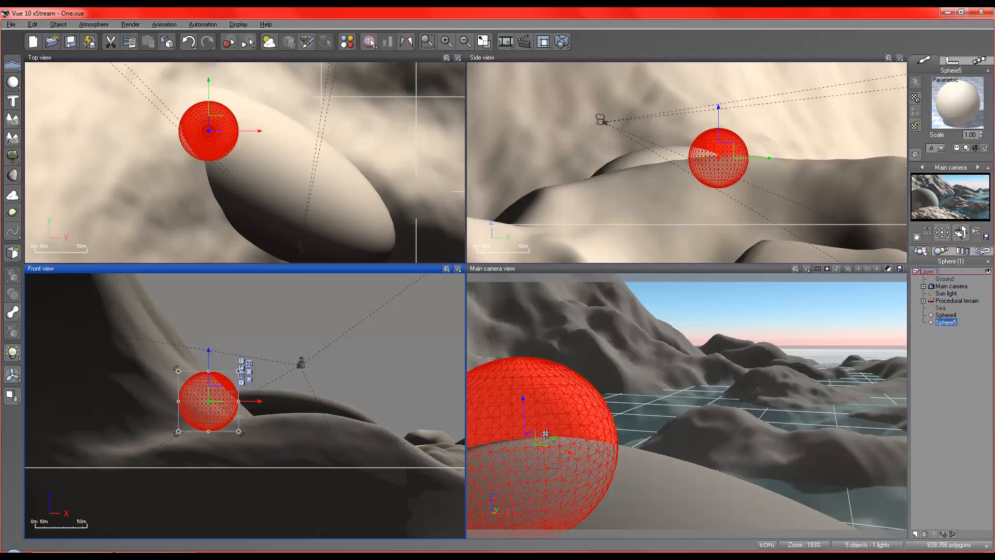
Shift the new sphere up and toward the left edge of the camera view's scene, and enlarge it uniformly
drag(545, 434, 496, 406)
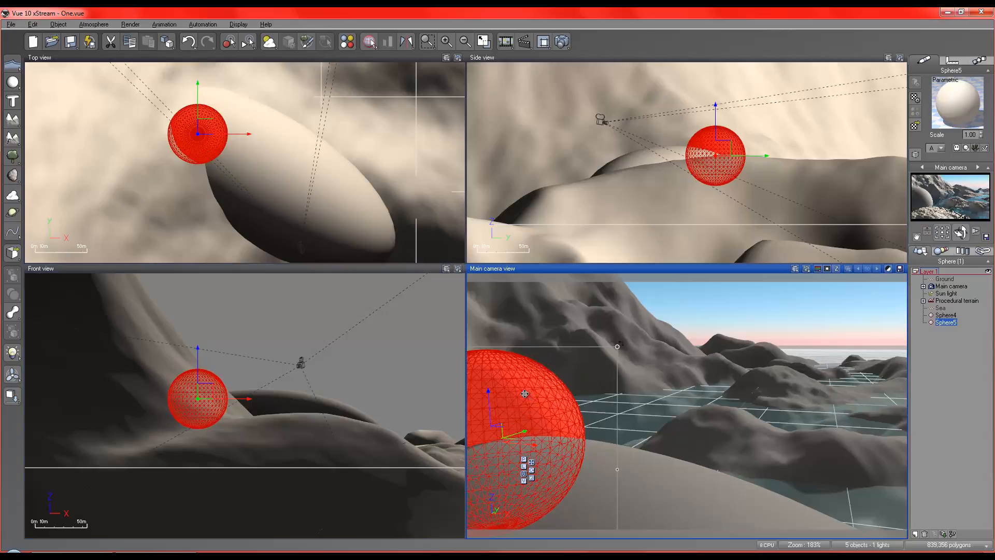
drag(525, 394, 494, 368)
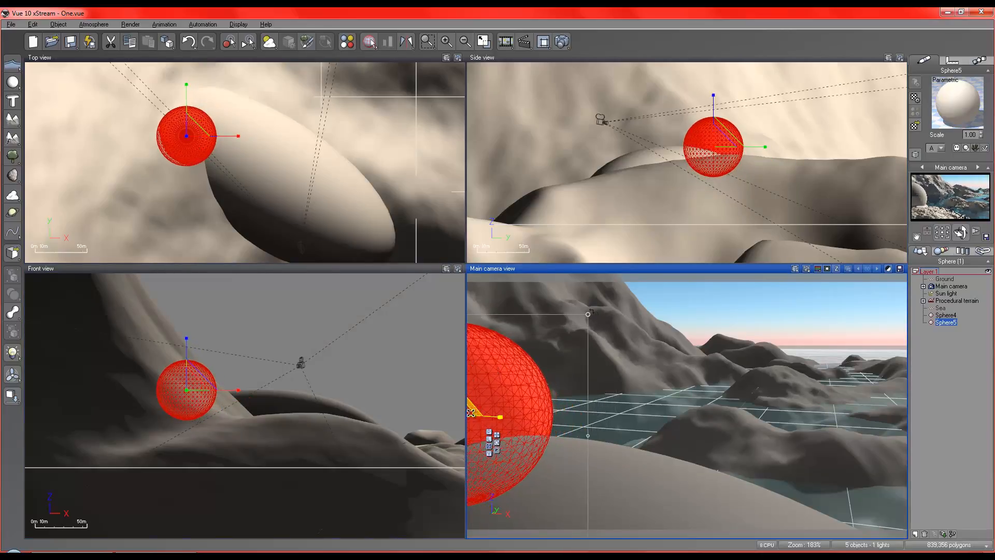
drag(476, 410, 561, 359)
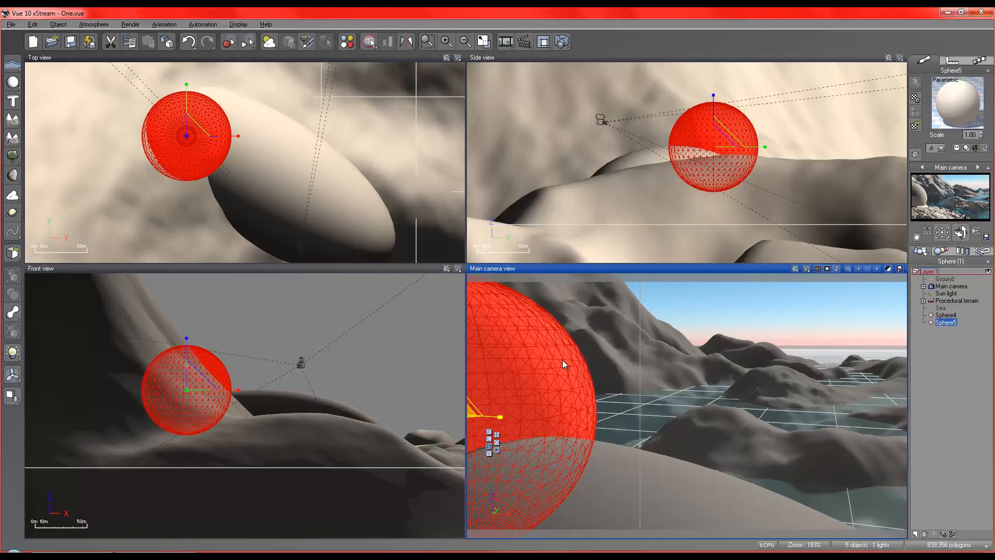
click(732, 299)
click(533, 393)
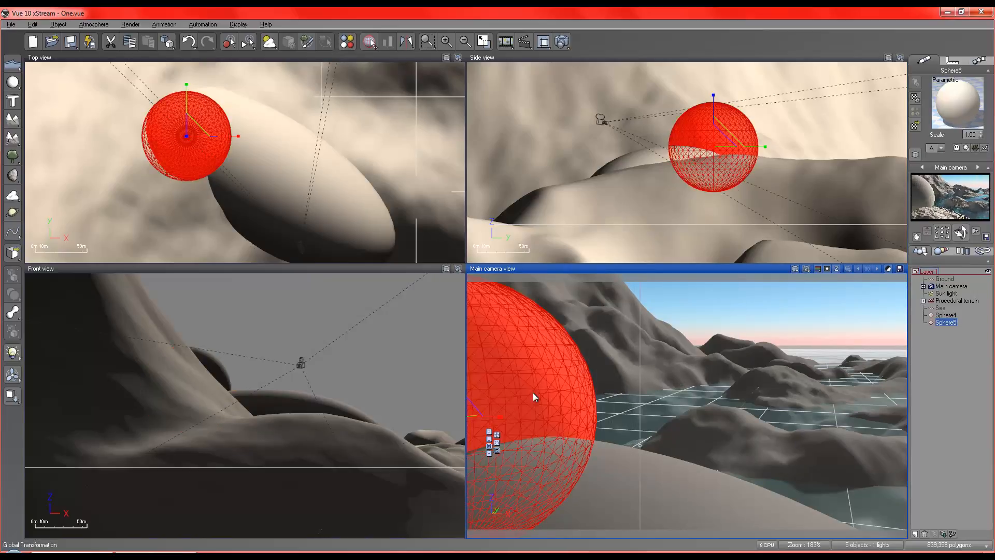
Reposition the enlarged sphere along the near side of the stretched foreground rock and save the scene
click(496, 435)
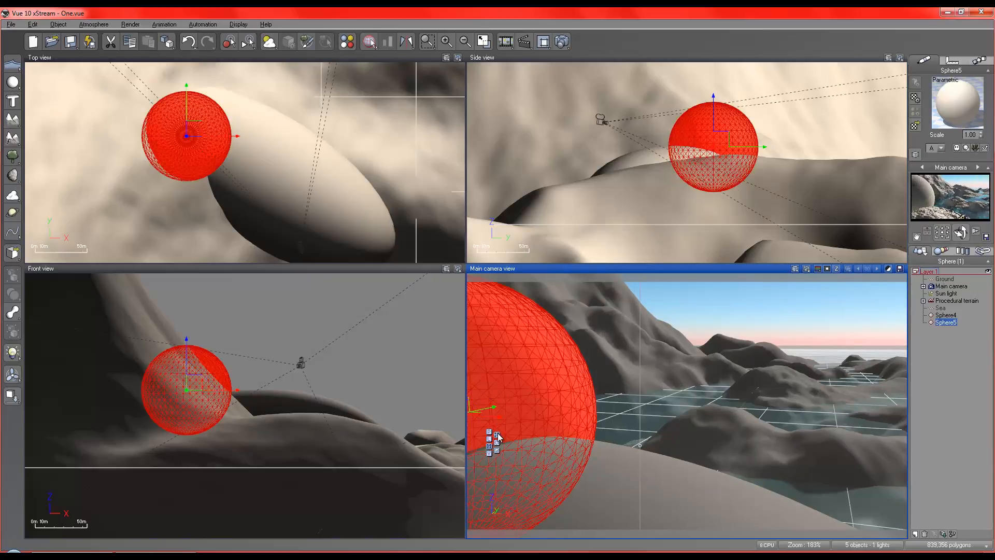
mouse_move(490, 417)
mouse_down()
mouse_move(527, 411)
mouse_move(500, 422)
mouse_up()
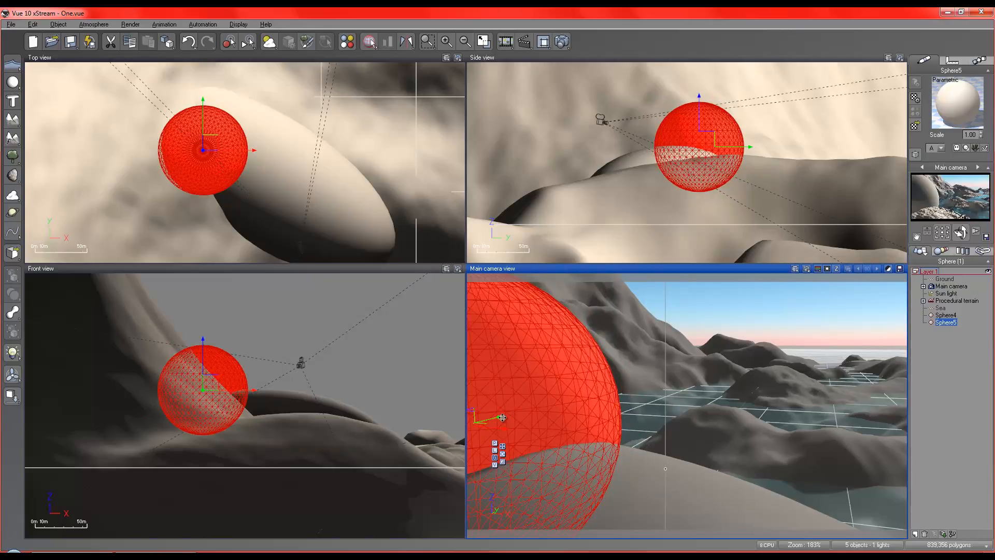
drag(481, 421, 412, 441)
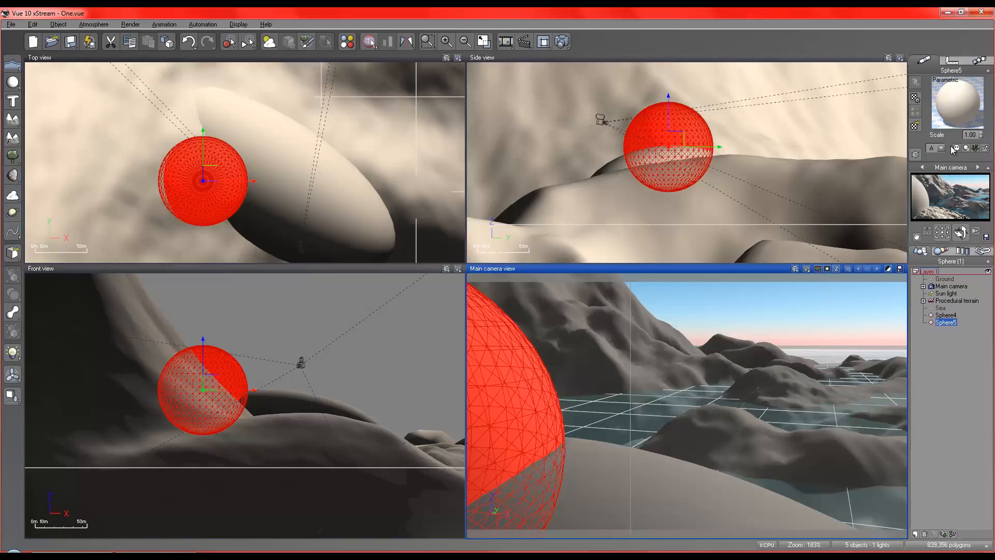
key(ctrl+s)
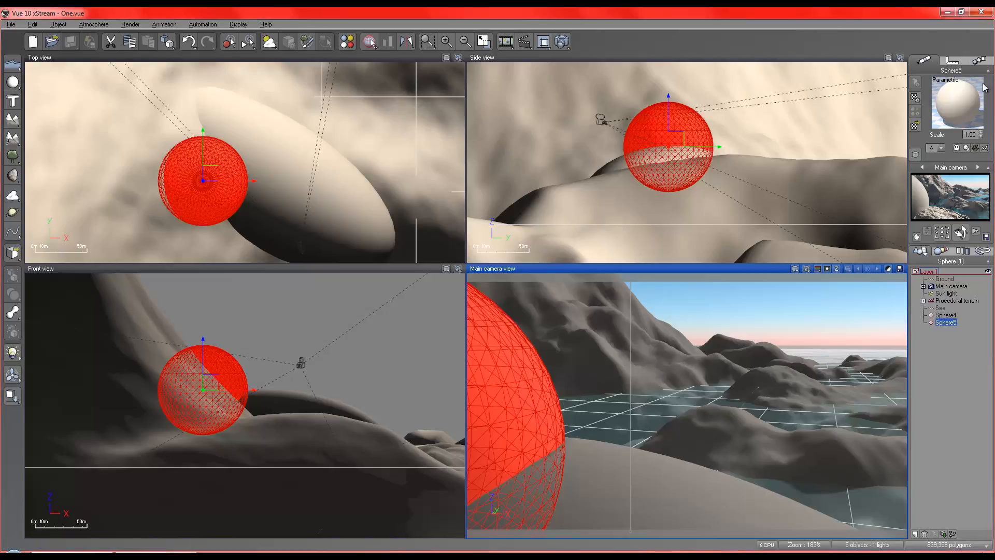
double_click(982, 87)
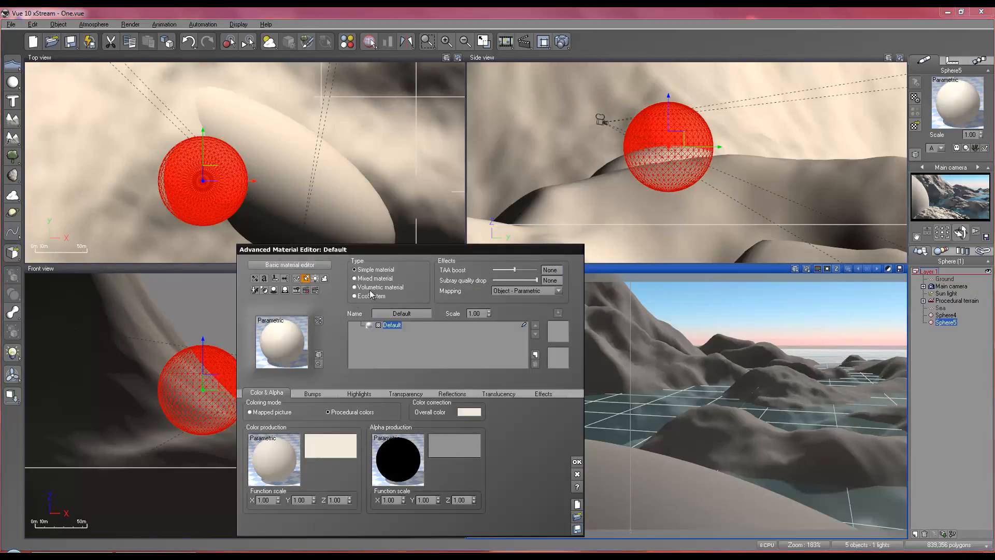
click(374, 287)
click(357, 393)
click(311, 412)
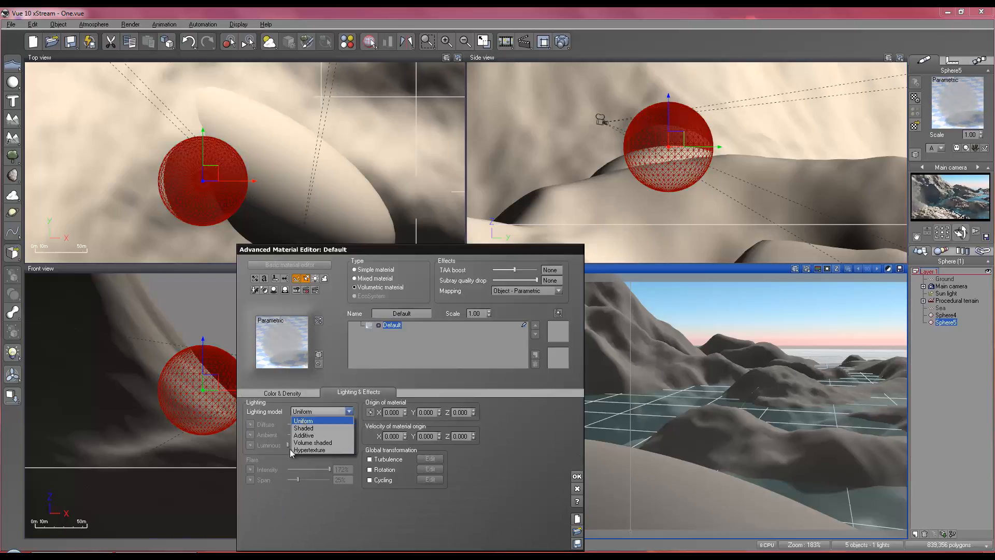
click(309, 450)
click(283, 391)
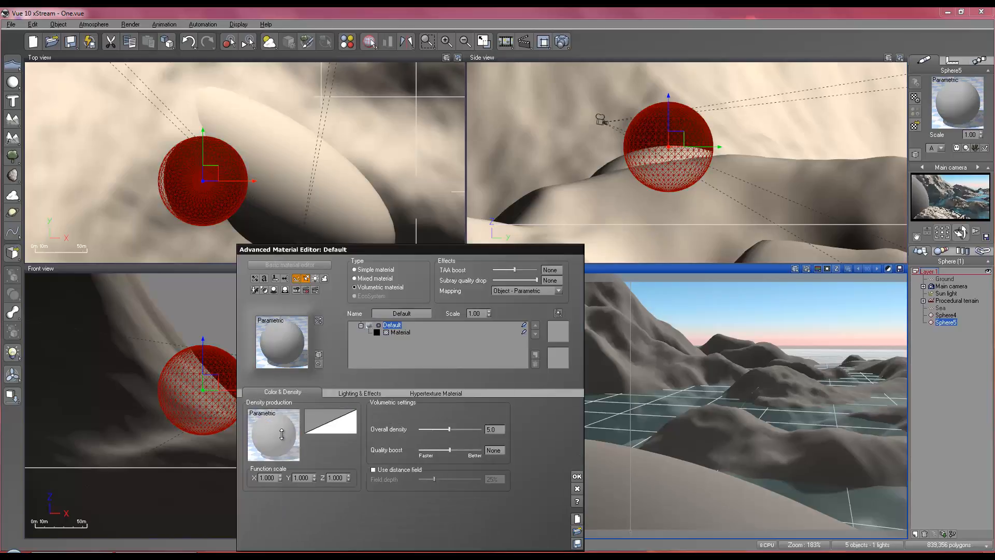
double_click(282, 434)
click(317, 403)
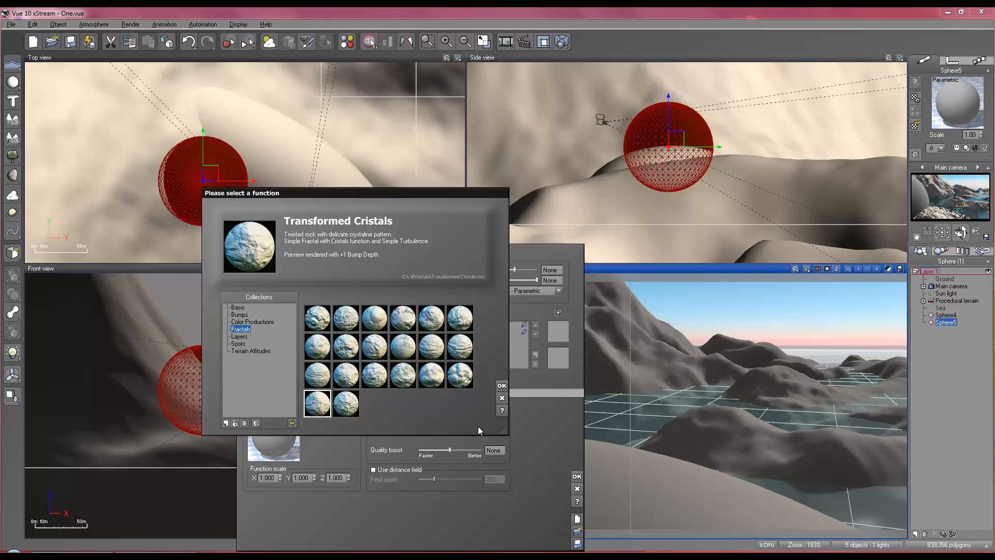
click(502, 387)
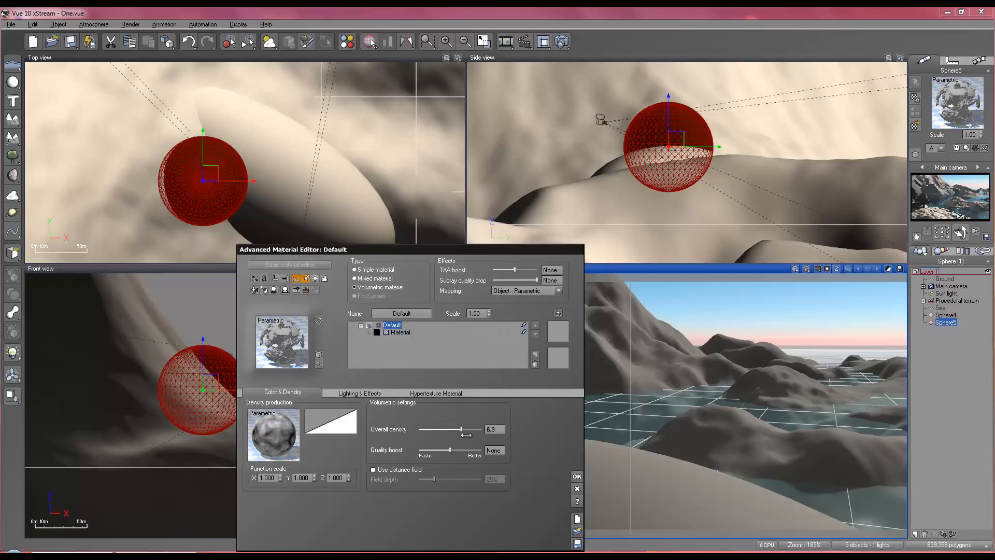
drag(466, 435, 456, 481)
click(426, 466)
drag(431, 429, 449, 431)
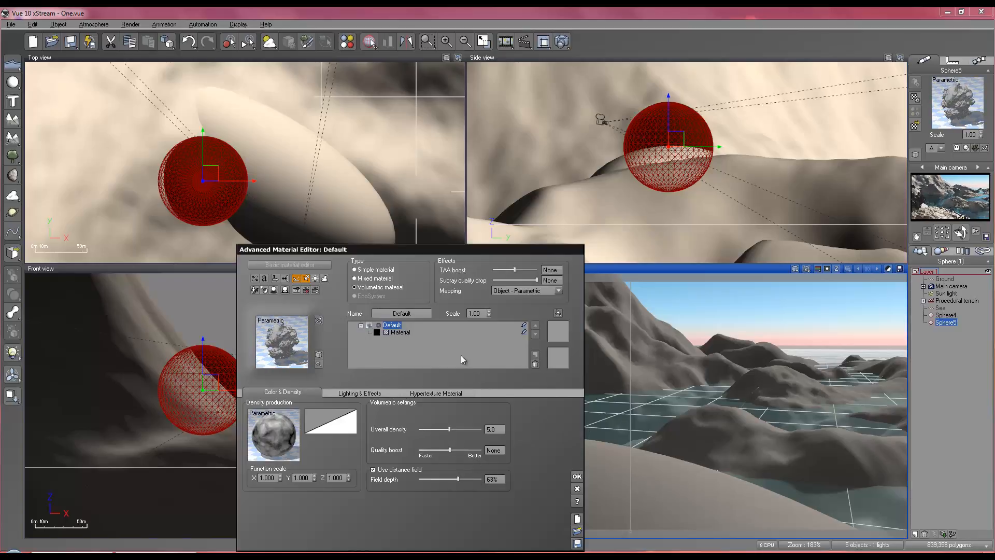
click(388, 333)
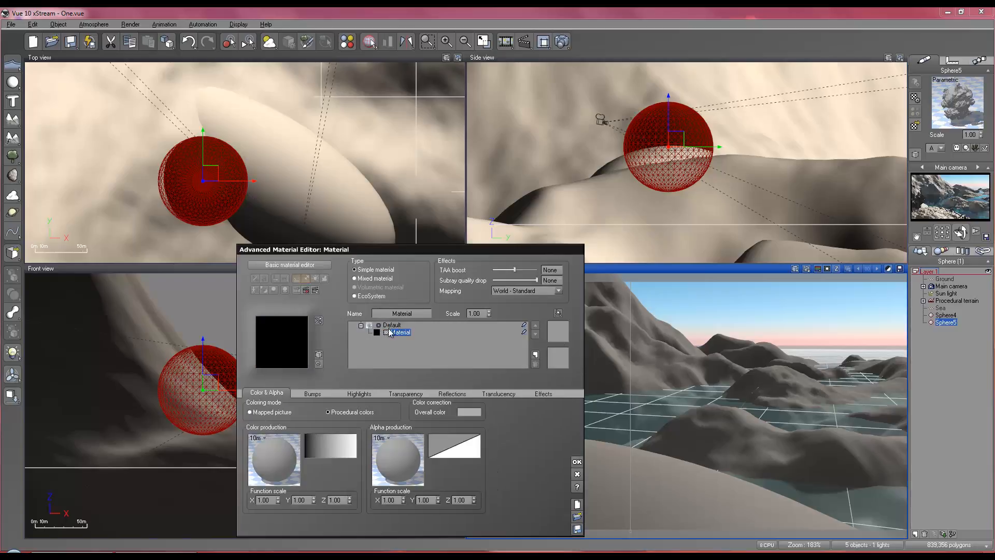
right_click(388, 332)
click(413, 340)
double_click(611, 322)
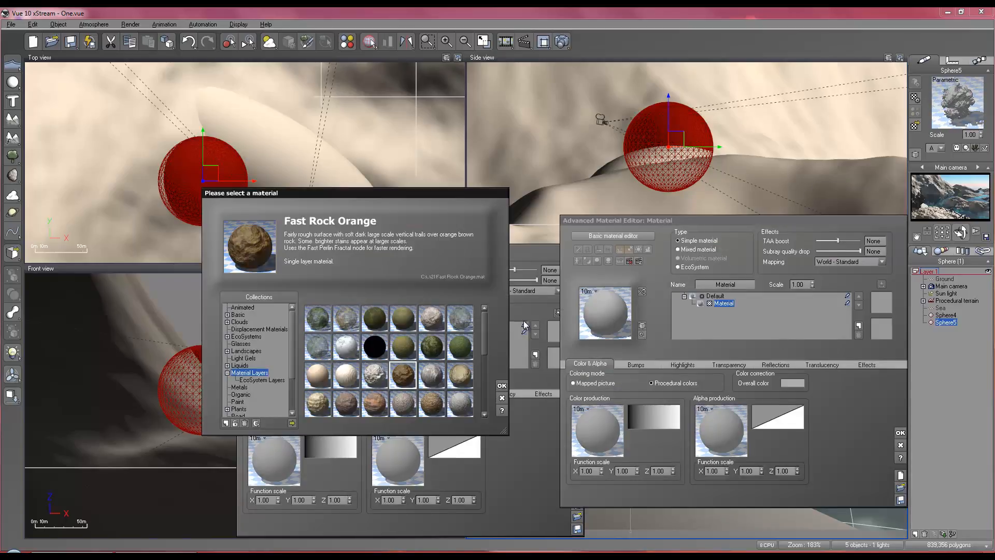
click(291, 423)
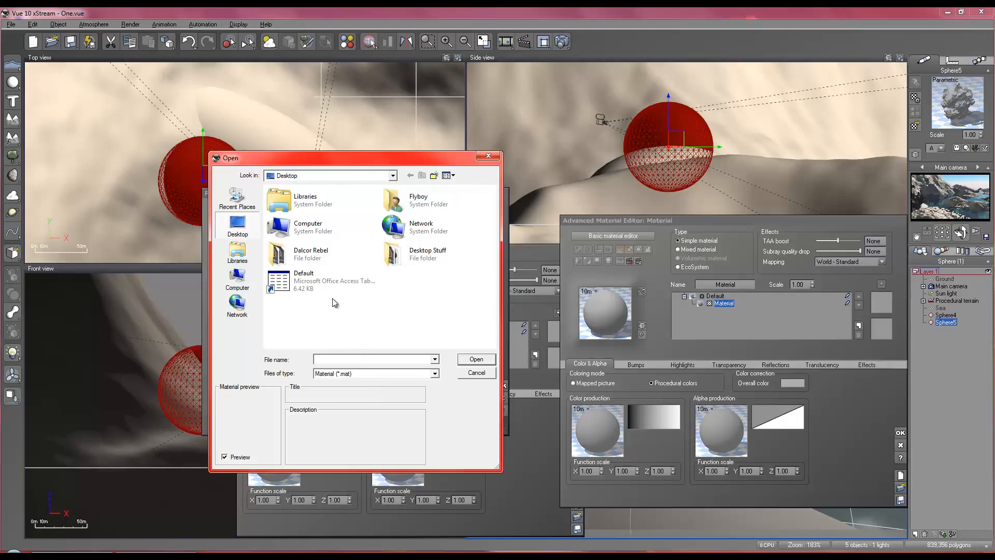
double_click(306, 278)
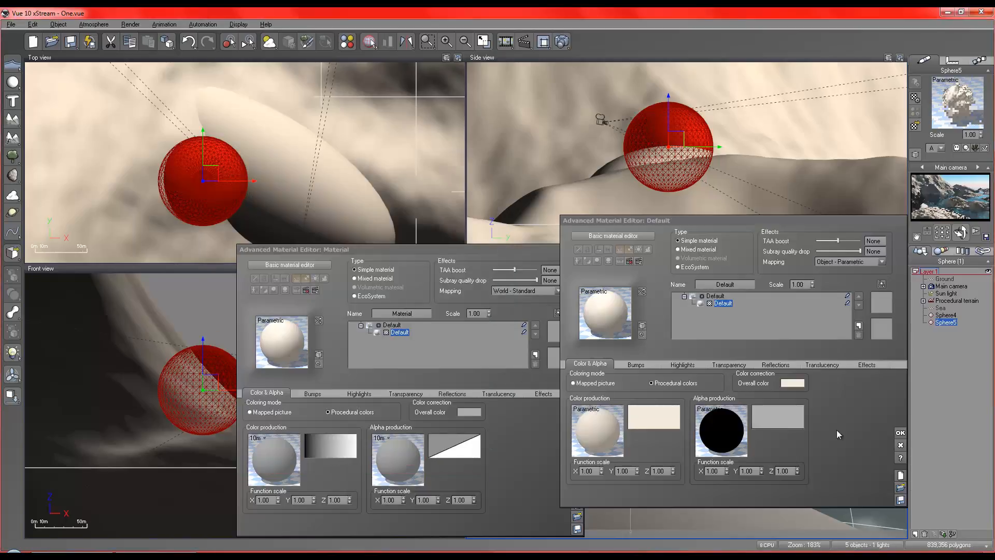
click(900, 432)
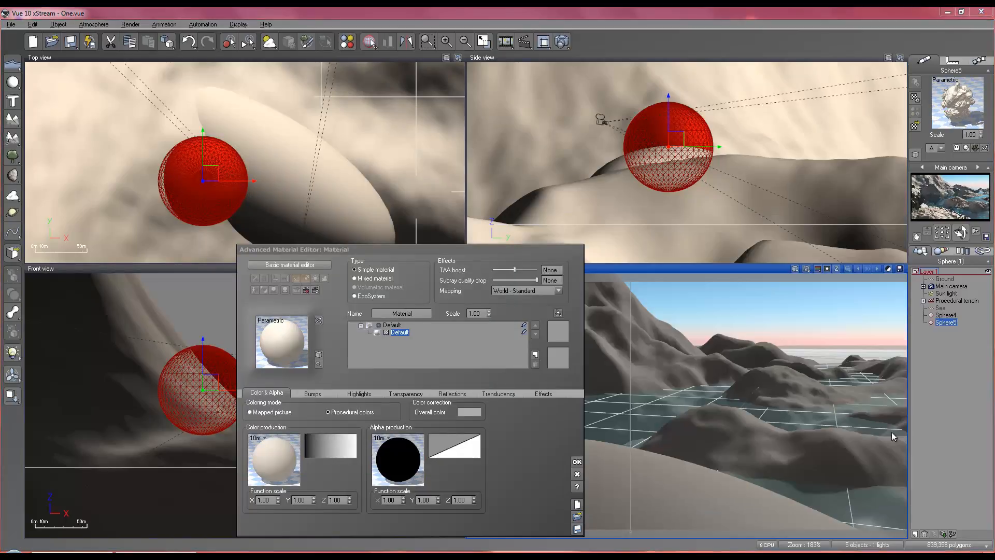
click(578, 474)
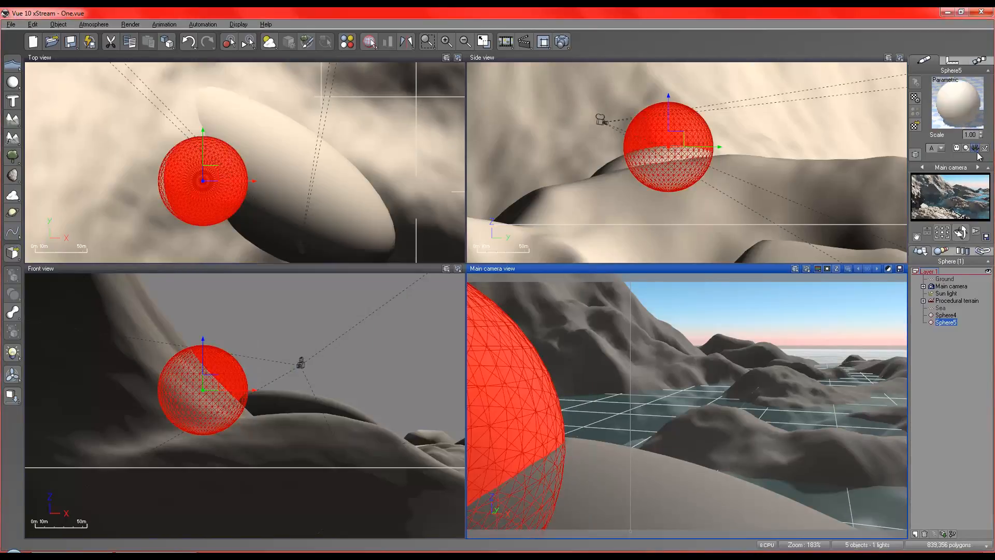
Convert the selected sphere's material to a volumetric material with the Hypertexture lighting model
double_click(959, 101)
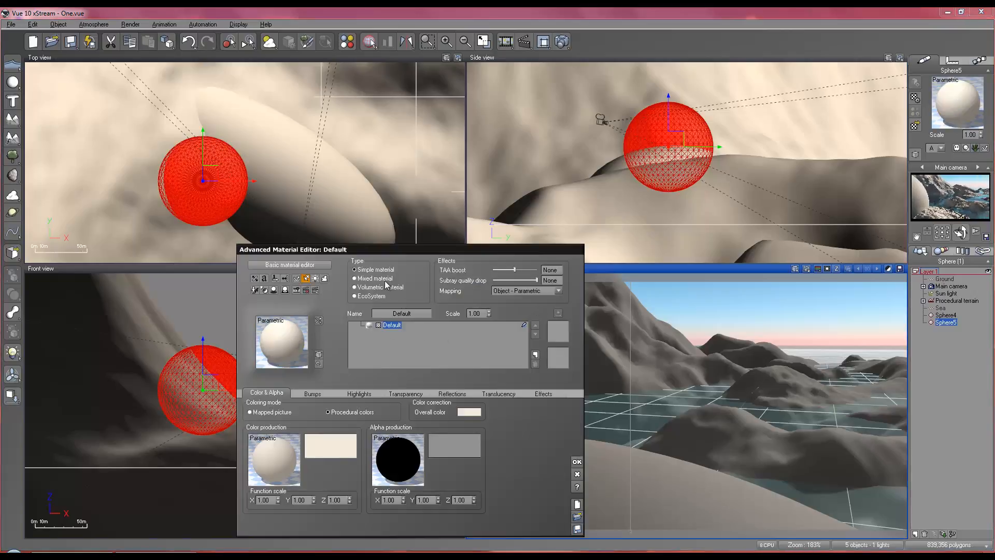
click(356, 287)
click(359, 392)
click(321, 411)
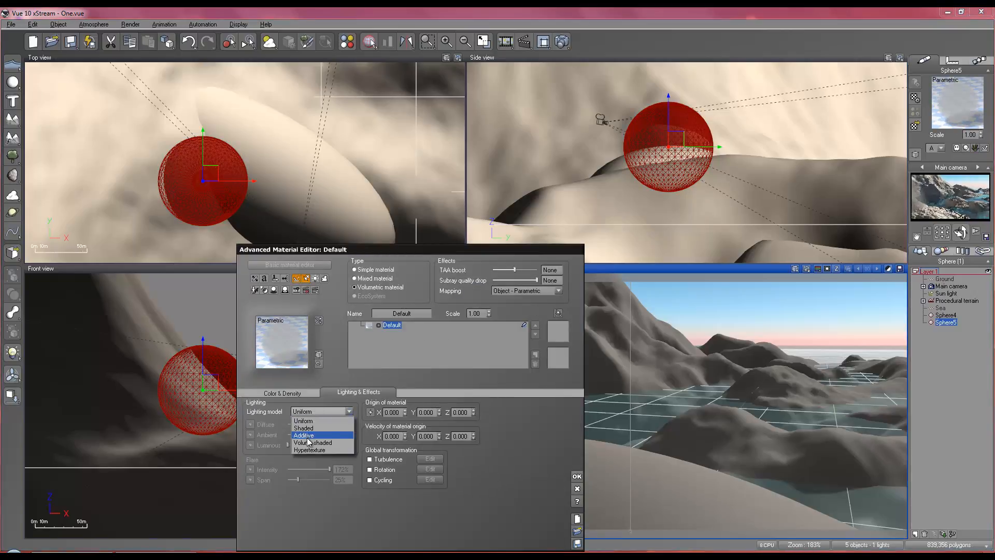
click(311, 442)
click(577, 476)
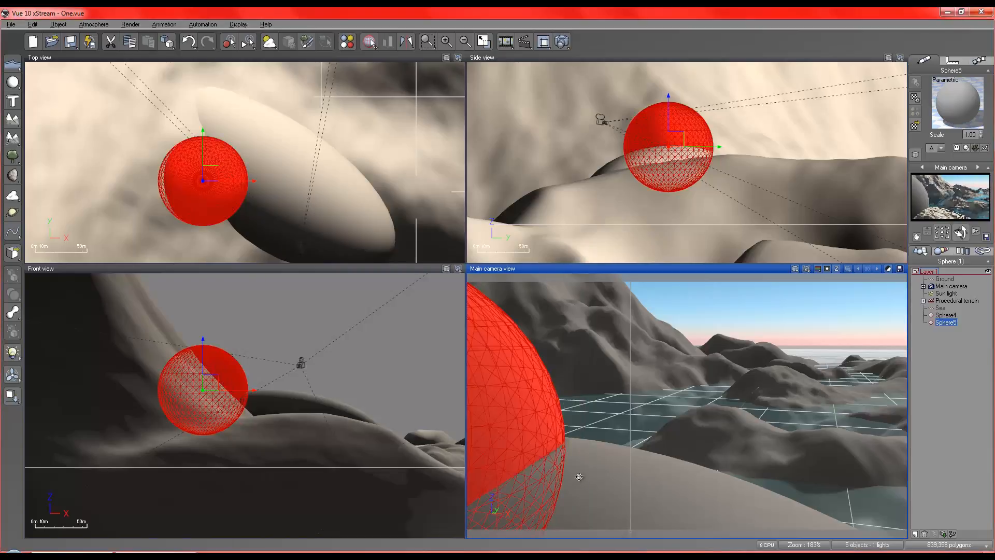
Load the Default material file from the desktop as the hypertexture's inner material on the selected sphere
double_click(955, 113)
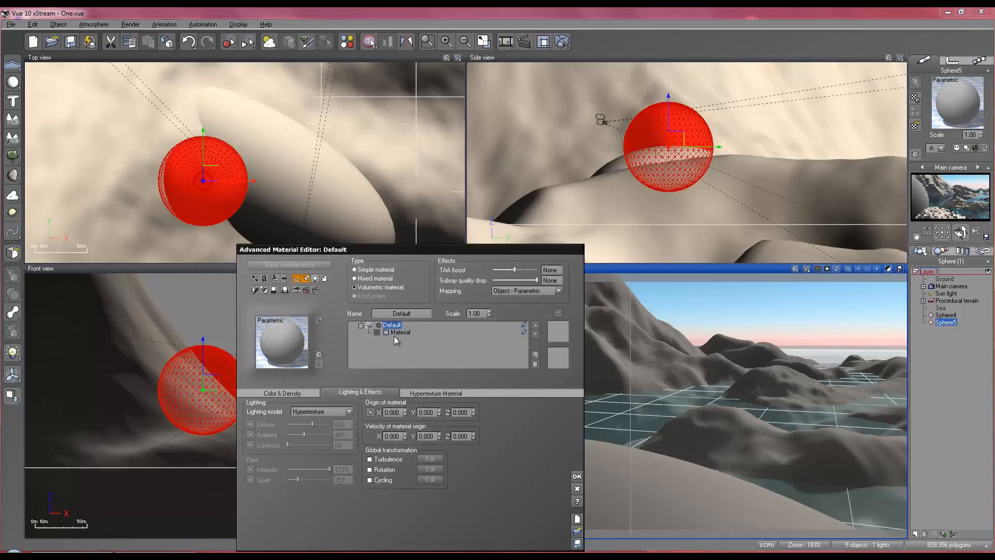
right_click(394, 335)
click(410, 338)
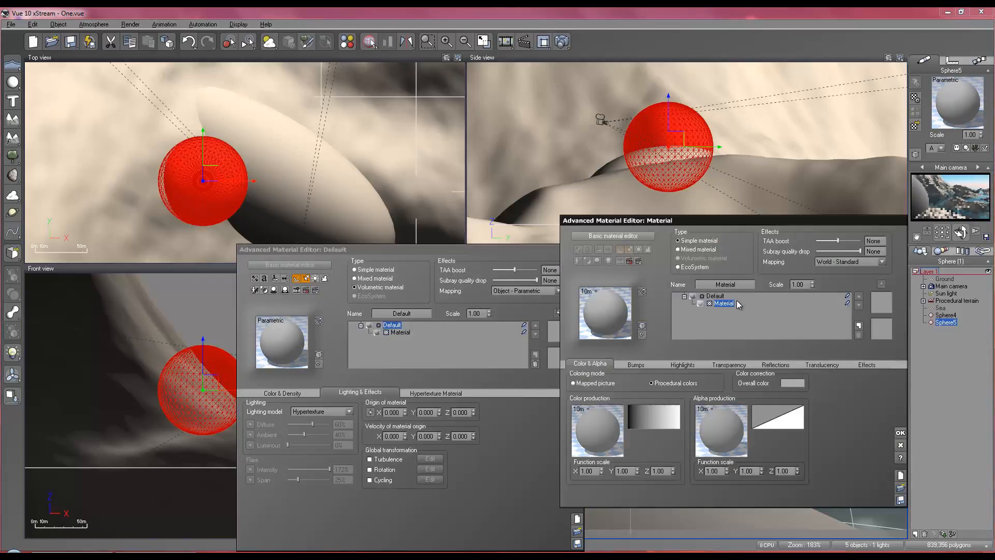
double_click(621, 315)
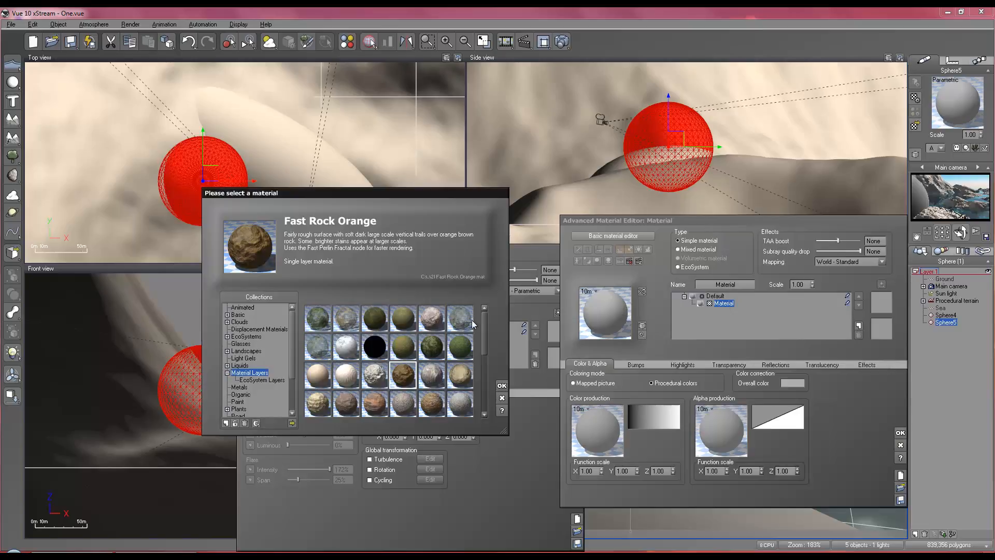
click(293, 424)
double_click(310, 288)
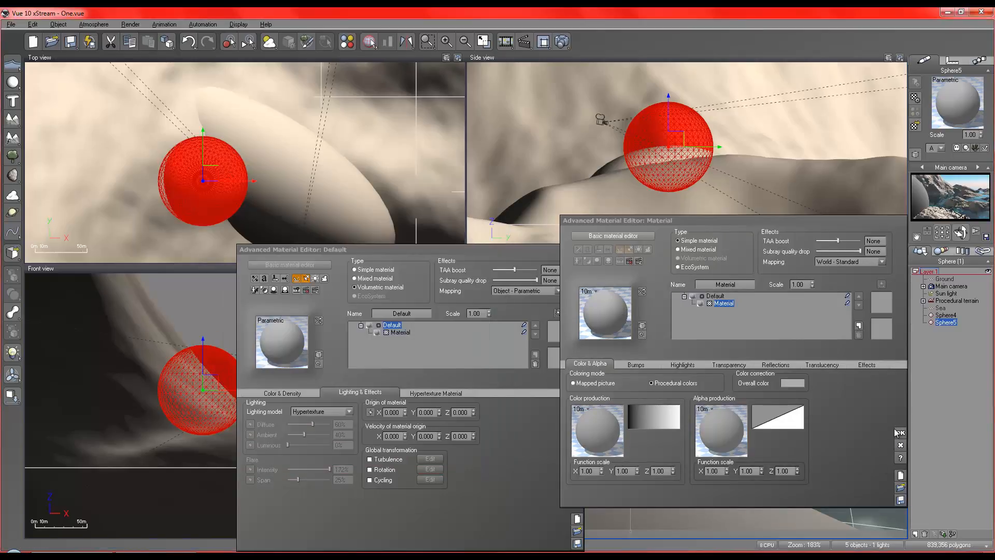
Reset the alpha production function of the hypertexture's inner Default material and accept the change
right_click(706, 433)
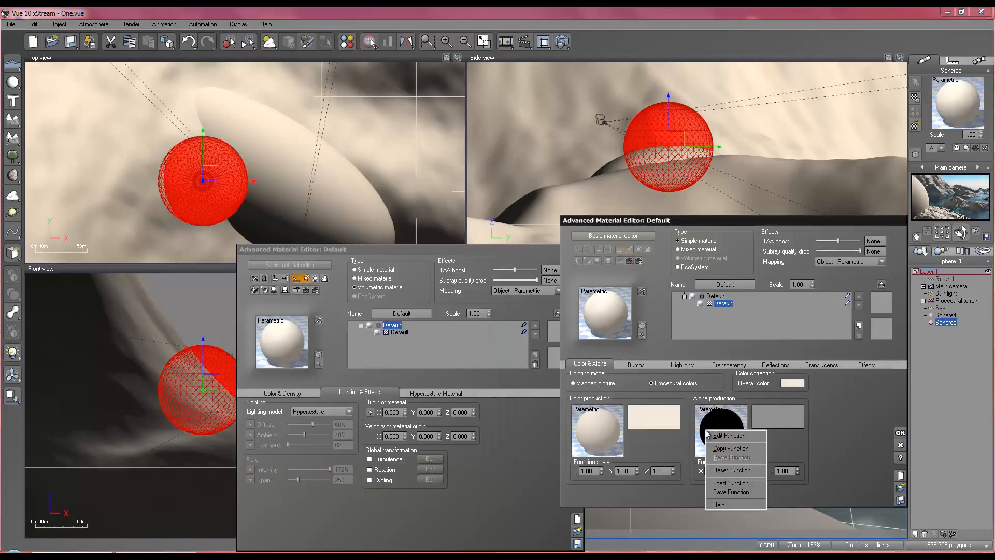
click(729, 470)
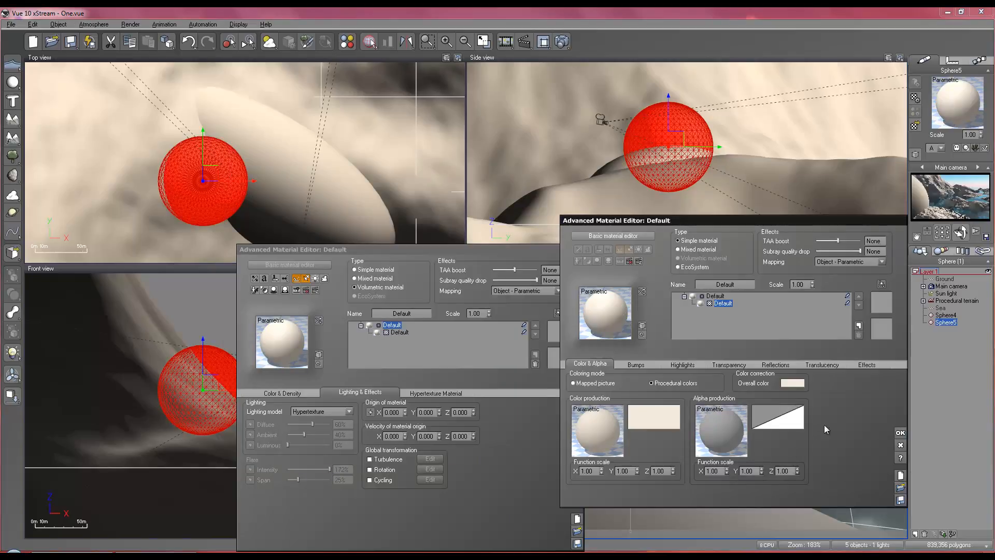
click(900, 432)
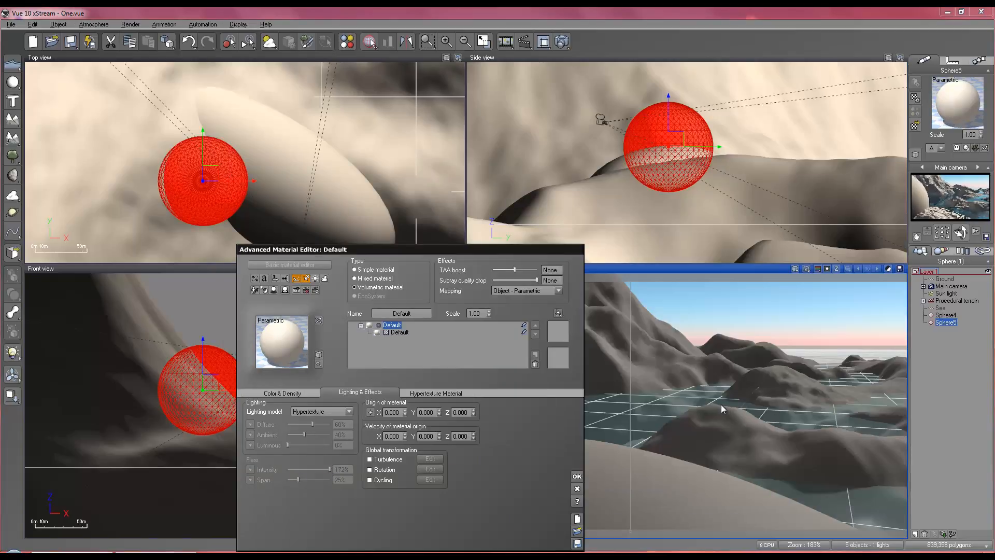
Assign the Transformed Cristals fractal as the hypertexture's density production function
click(311, 394)
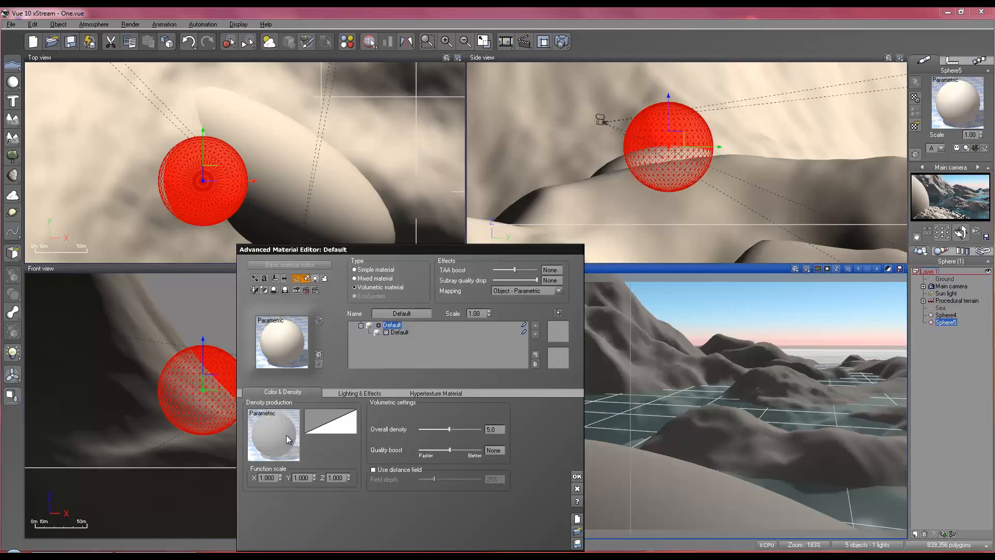
click(274, 442)
double_click(319, 404)
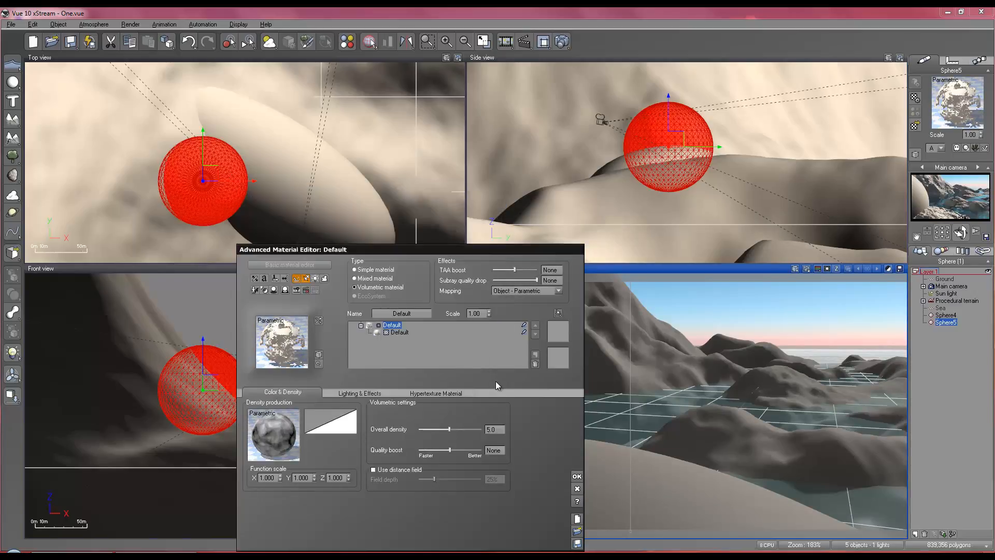
Enable the hypertexture's distance field with a 76% field depth, set the overall density to 4.9, and save the scene
drag(448, 429, 461, 429)
click(374, 469)
drag(435, 479, 470, 483)
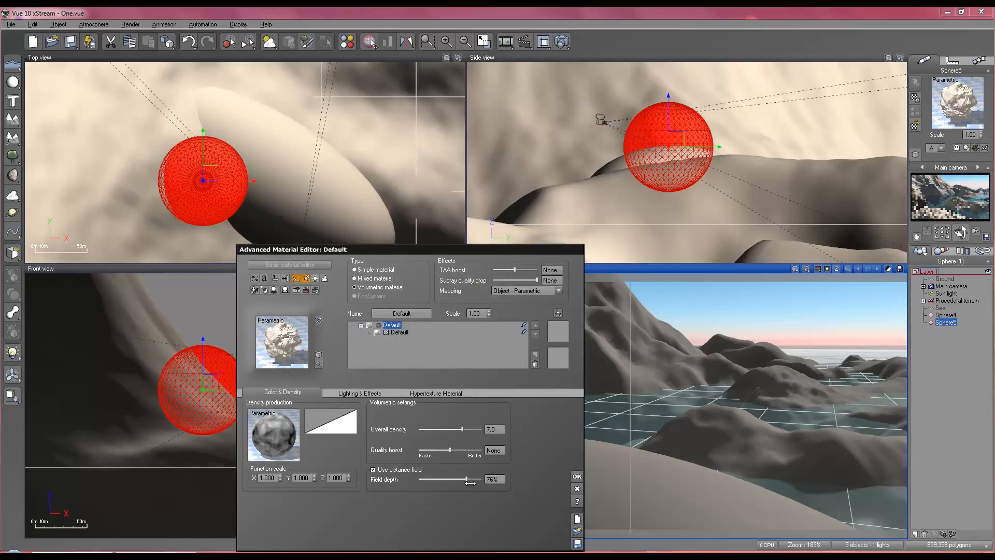
drag(462, 429, 437, 430)
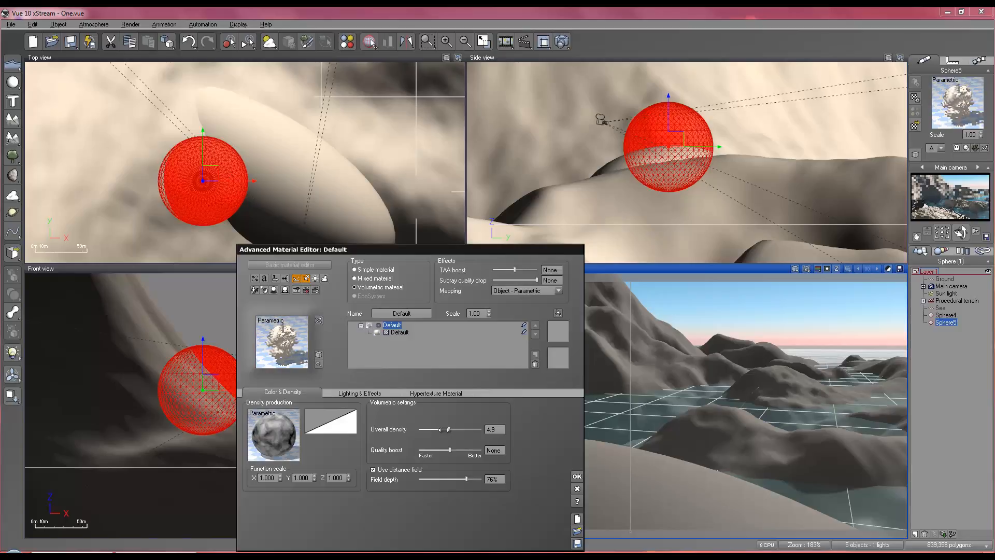
click(577, 476)
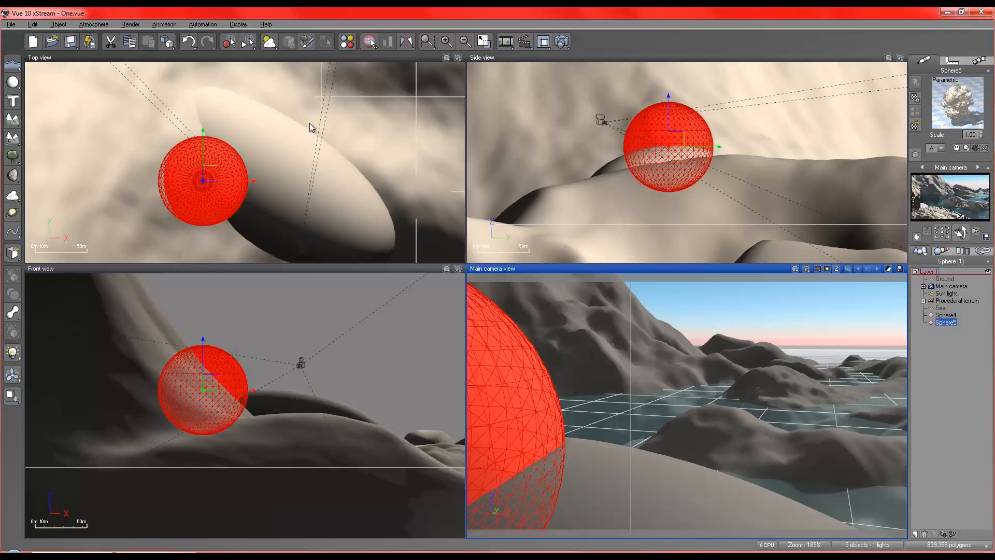
key(ctrl+s)
Rotate the hypertextured sphere freely in the side view and shift it along Y, farther from the camera's near edge
click(690, 112)
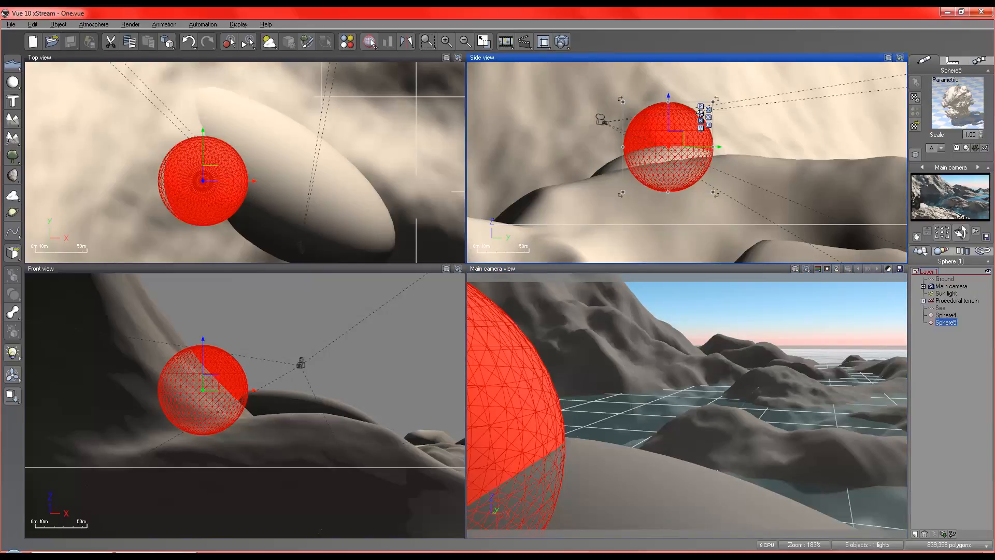
click(709, 118)
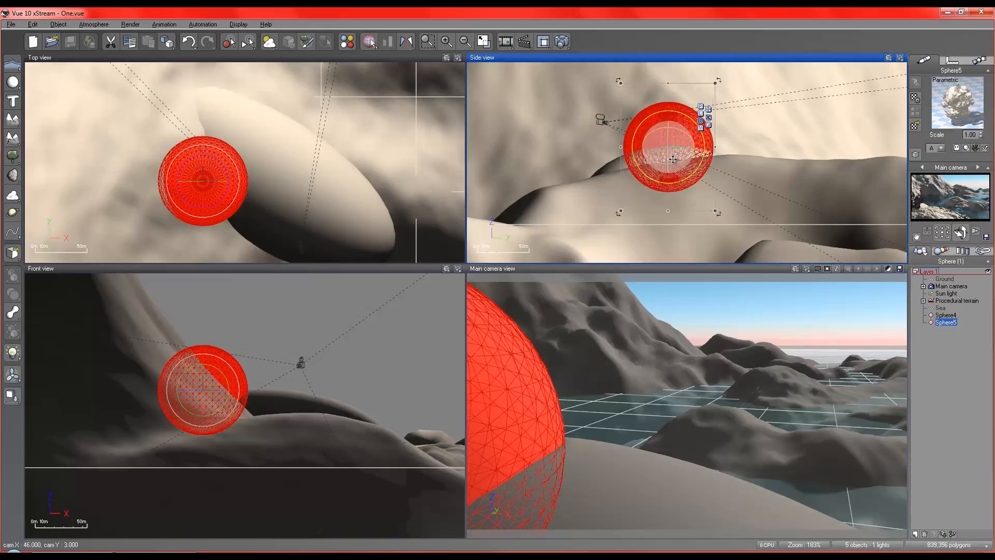
drag(662, 175, 657, 179)
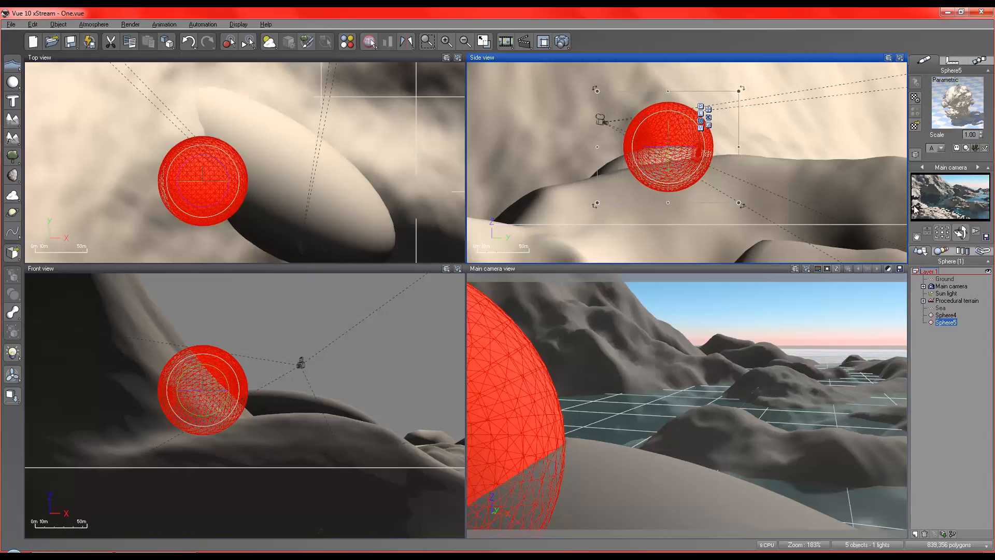
drag(683, 159, 680, 189)
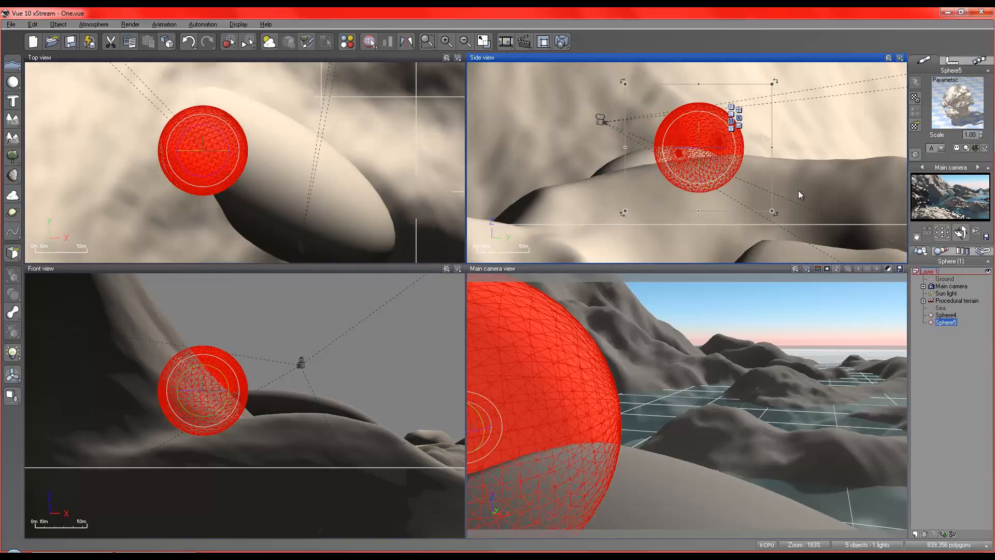
Set the sphere material's field depth to 46% and overall density to 6.8, and render the camera view
double_click(959, 118)
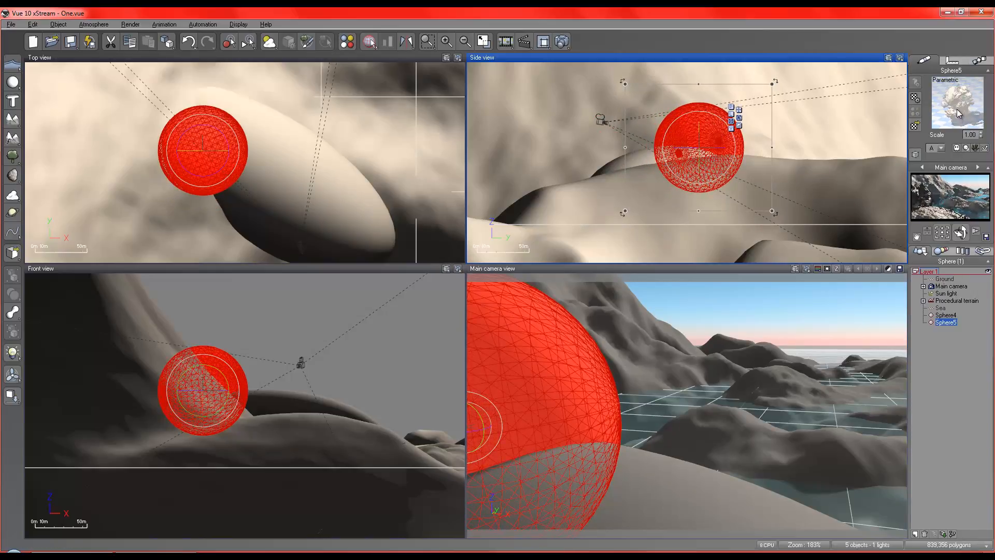
drag(461, 473, 446, 474)
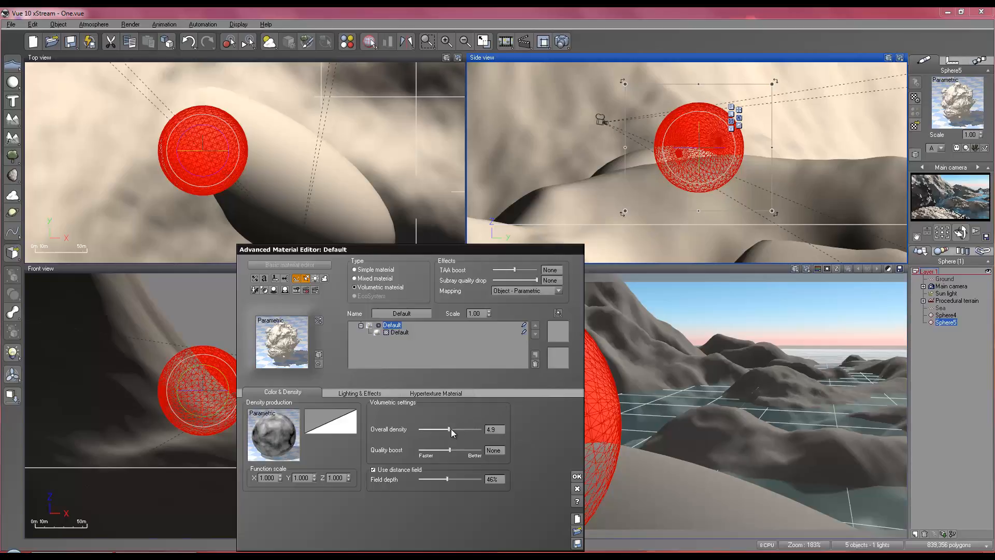
drag(449, 429, 460, 431)
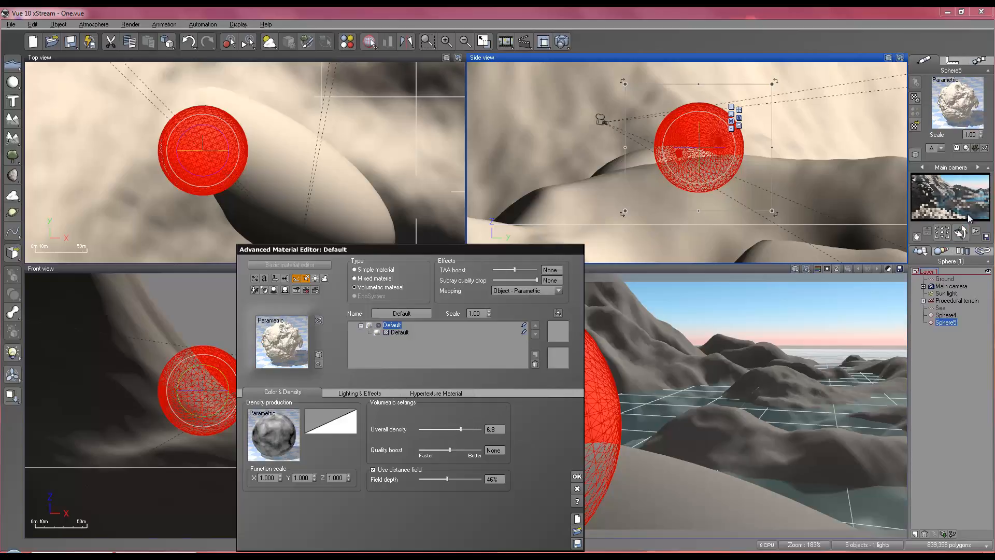
click(562, 41)
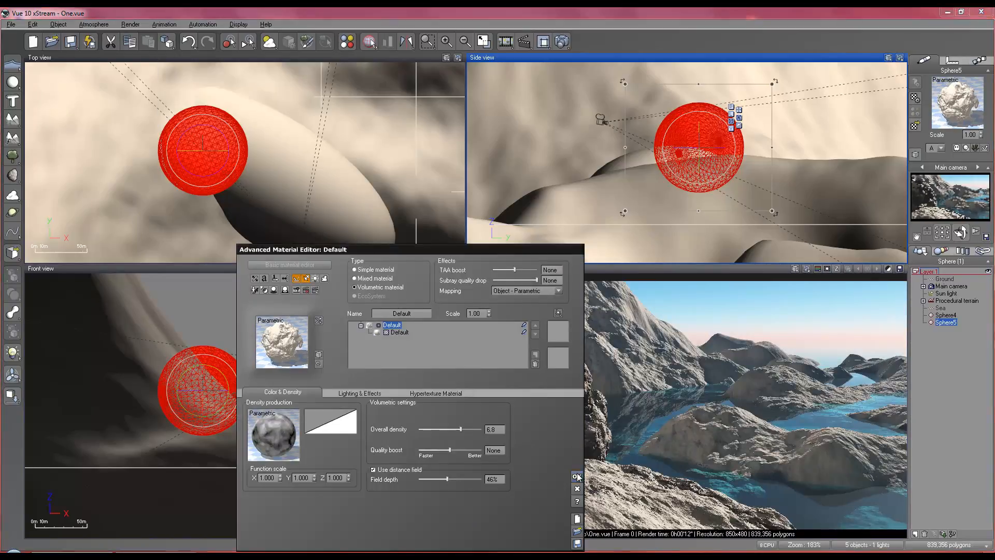
Accept the material edits, save the scene, and convert Sphere5 into a hyperblob
click(577, 474)
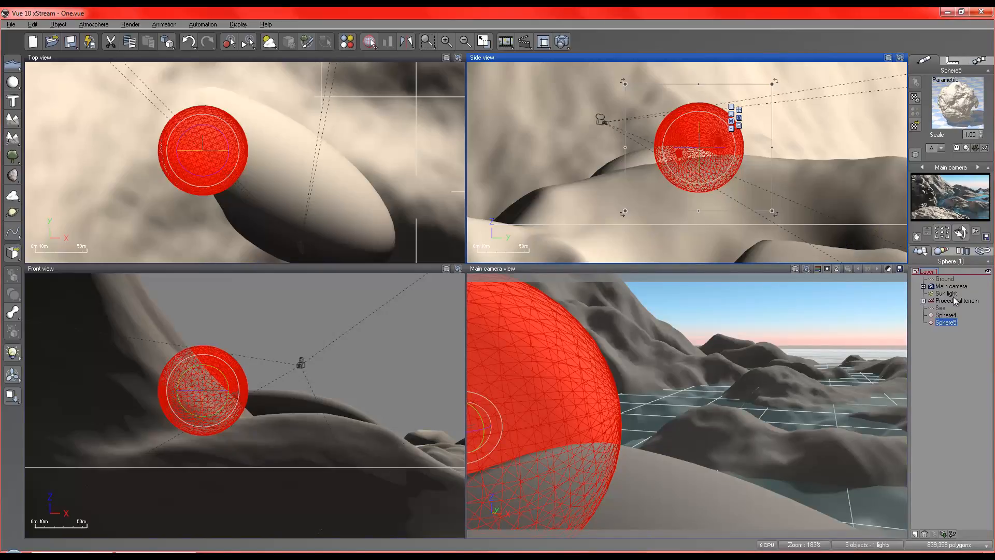
key(ctrl+s)
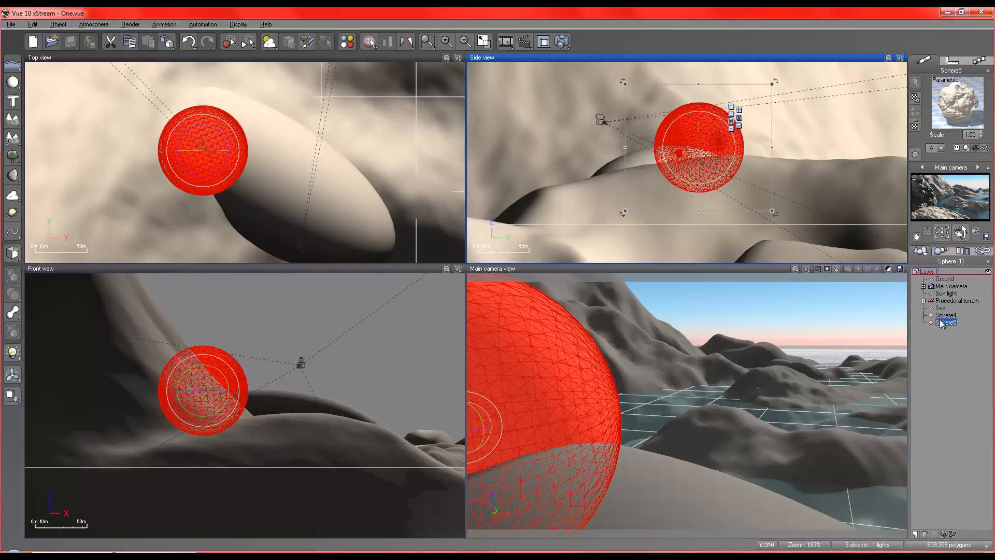
click(14, 313)
click(12, 313)
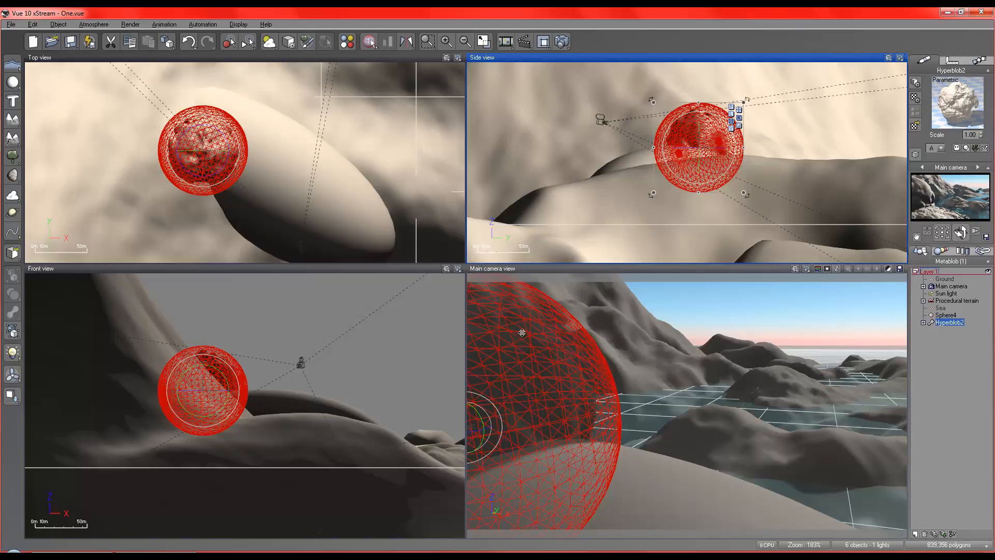
Set Hyperblob2's maximum mesh smoothing angle for hypertexture baking to 20°
click(723, 413)
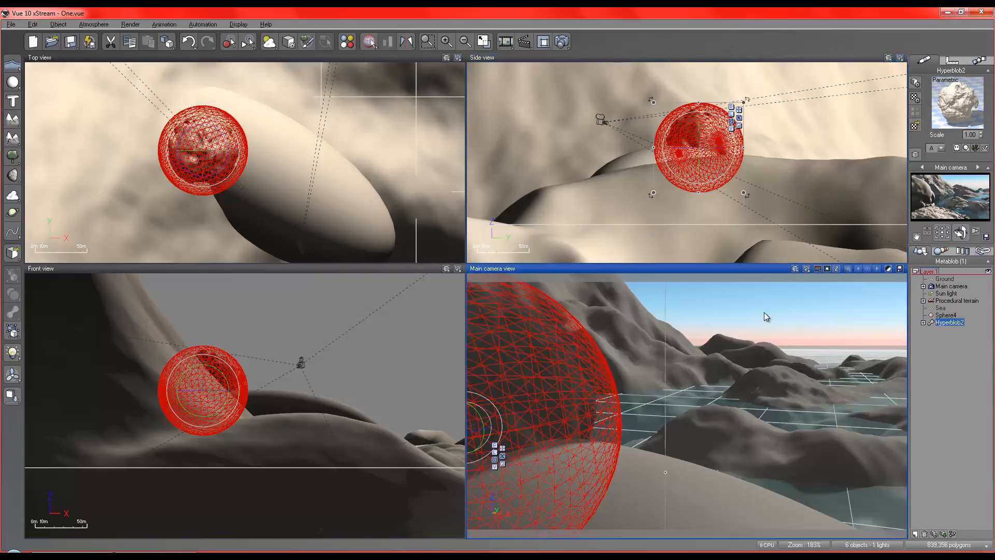
click(939, 310)
click(940, 315)
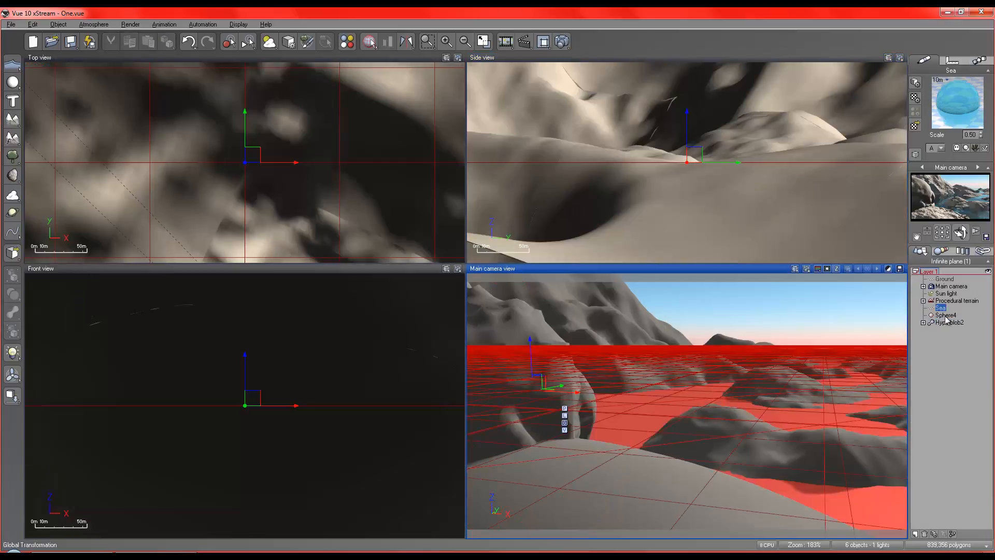
click(949, 322)
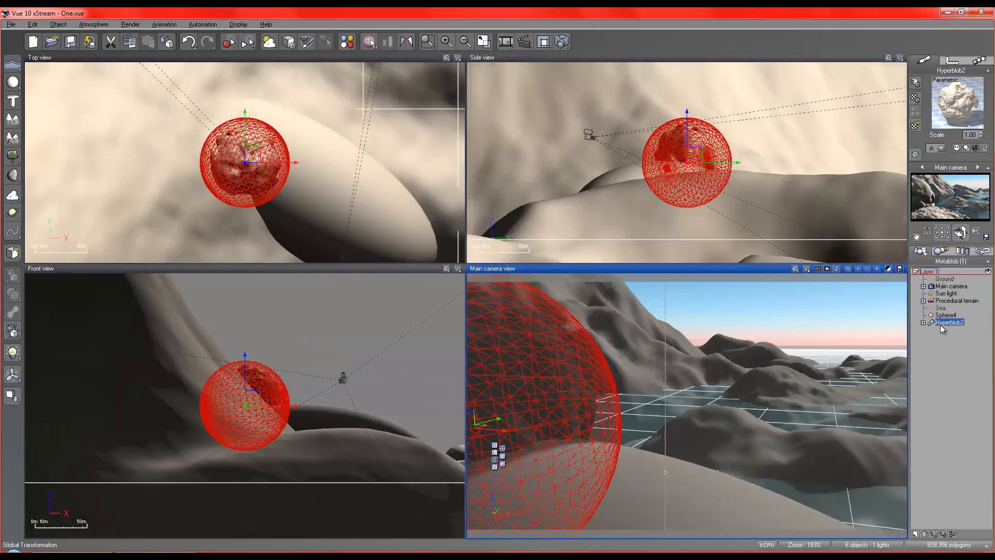
double_click(949, 323)
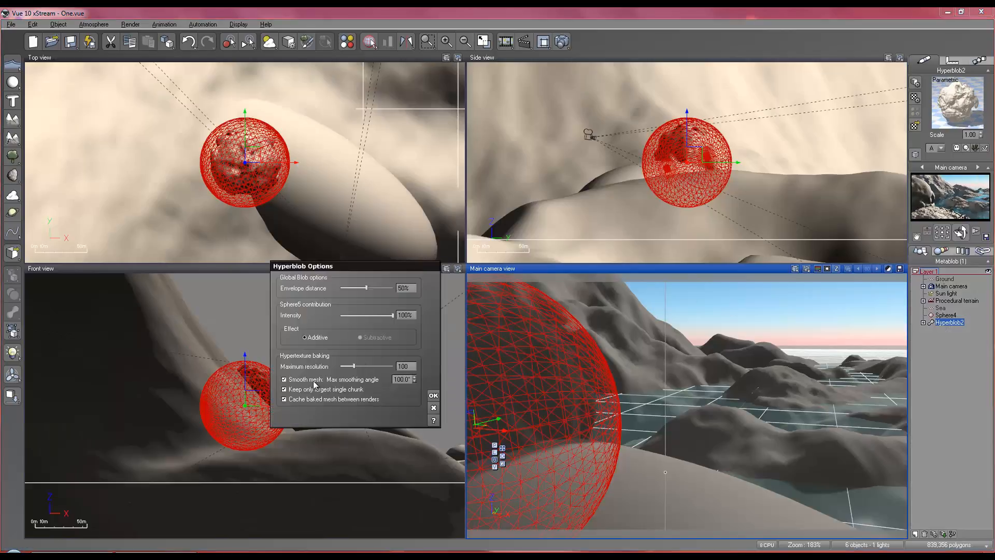
double_click(405, 380)
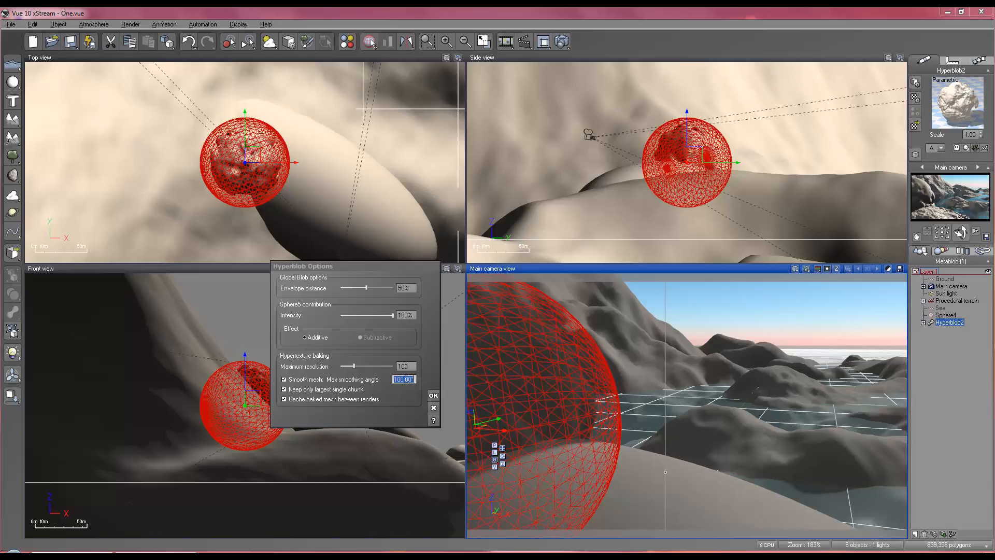
text(20)
key(Return)
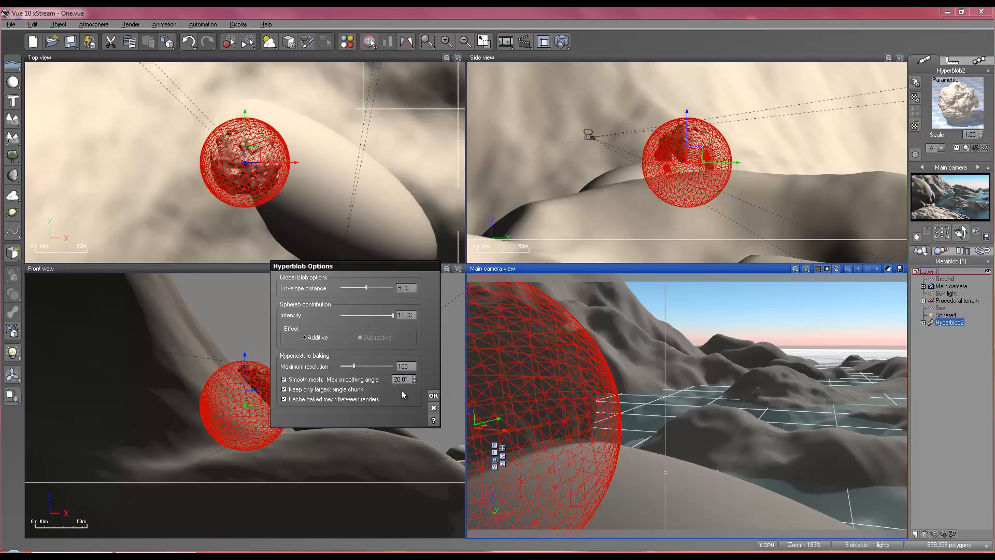
Turn off mesh smoothing for Hyperblob2, raise its maximum baking resolution to 300, and refresh the camera preview
click(321, 381)
drag(355, 367, 405, 365)
click(433, 396)
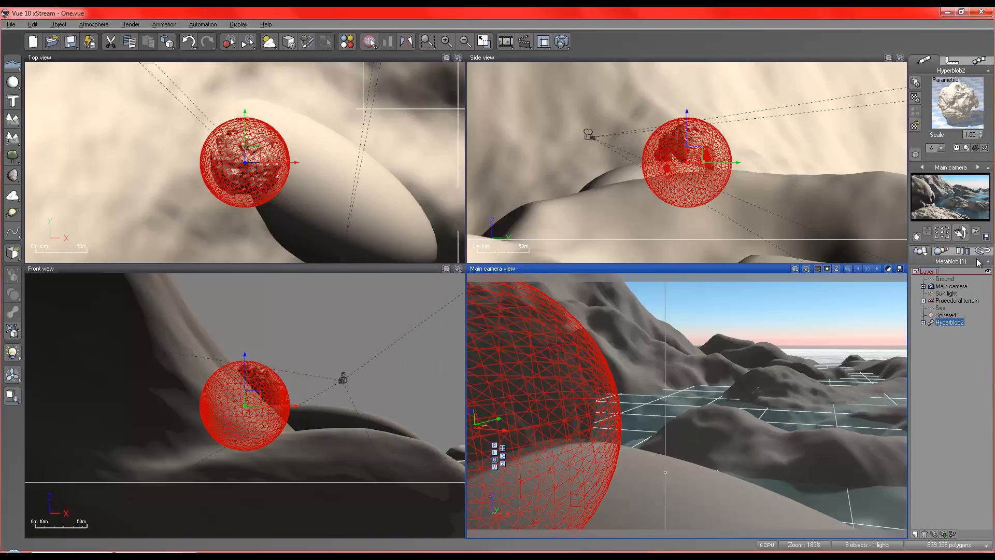
right_click(941, 209)
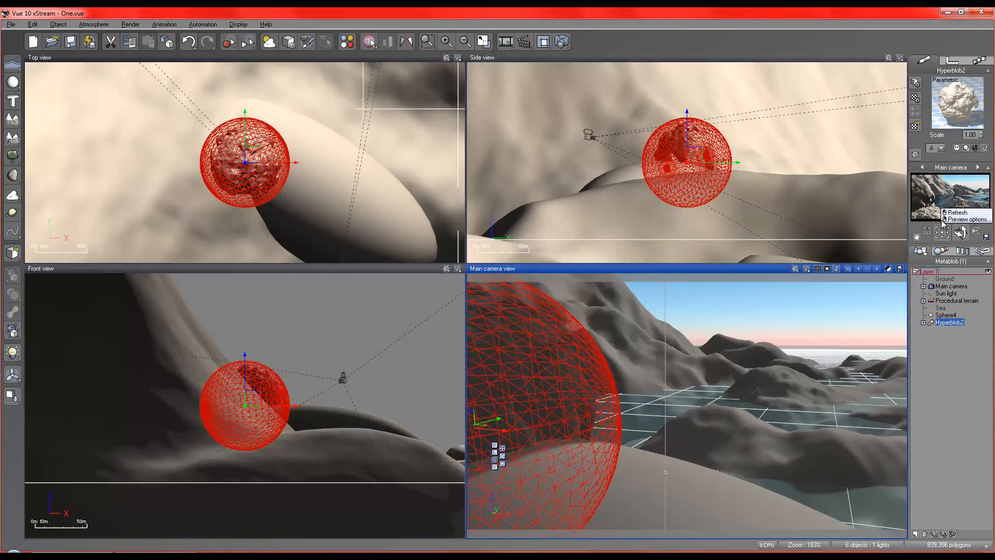
click(956, 212)
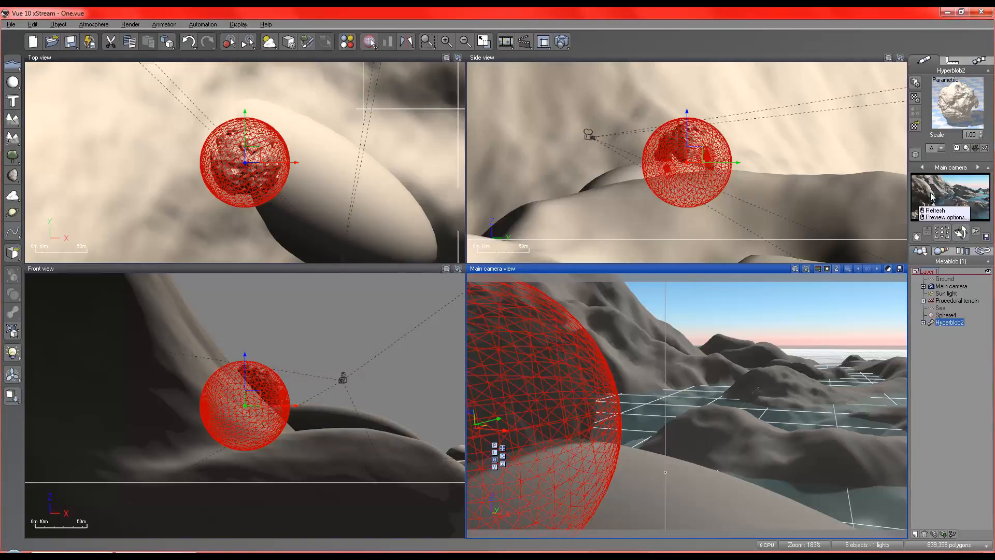
Enter a maximum baking resolution of 500 for Hyperblob2 and render the camera view
double_click(948, 322)
double_click(409, 365)
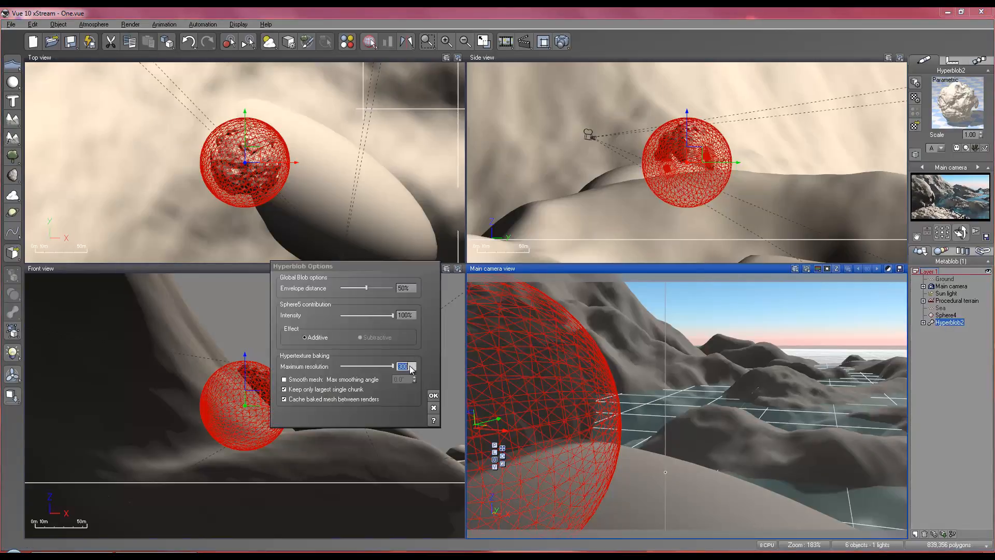
text(500)
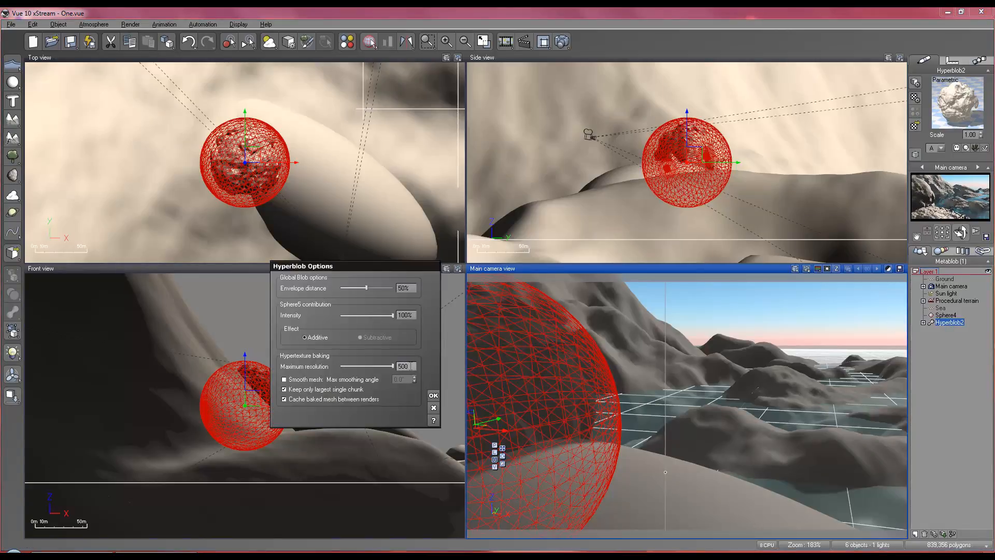
click(433, 394)
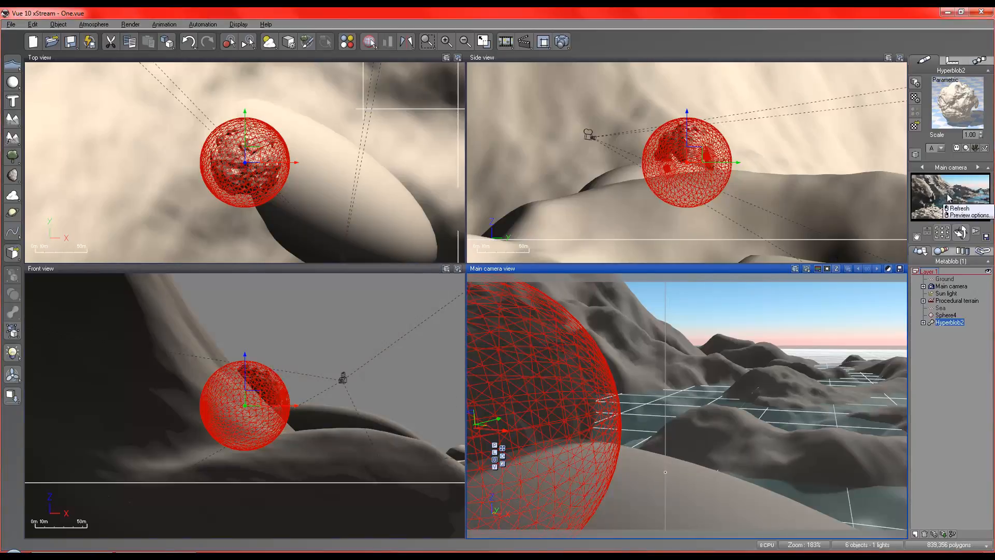
click(562, 41)
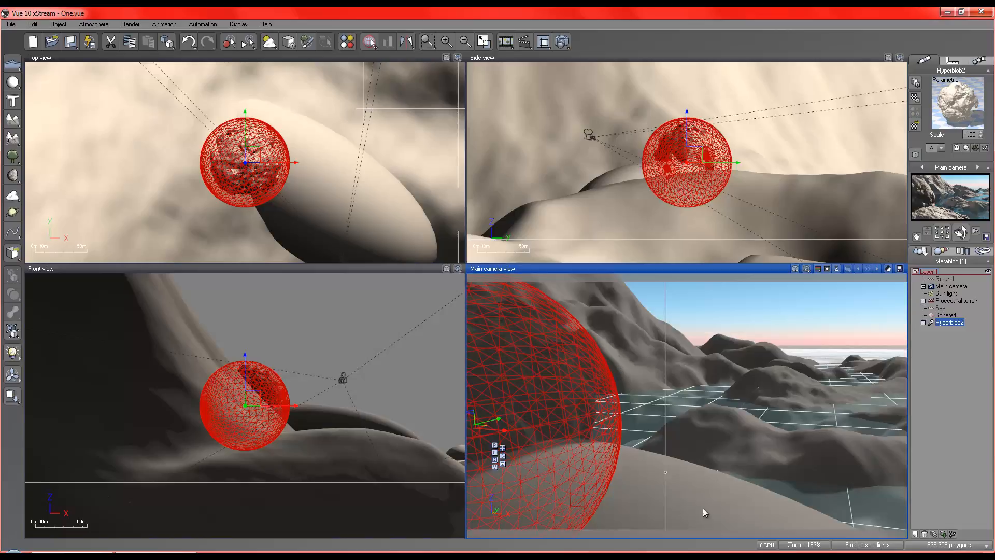
Convert Sphere4 into a hyperblob with mesh smoothing off and a maximum baking resolution of 300, and render the camera view
click(947, 316)
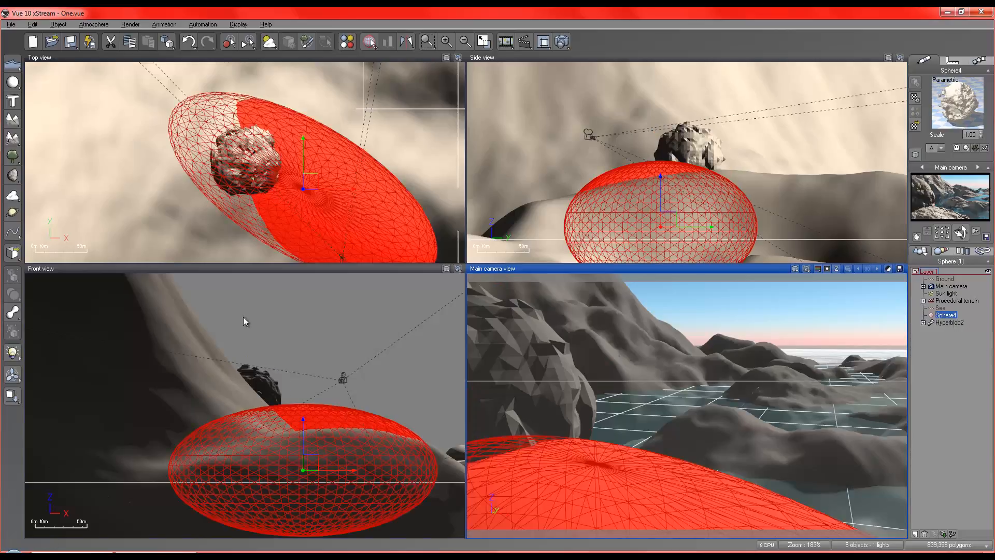
click(12, 312)
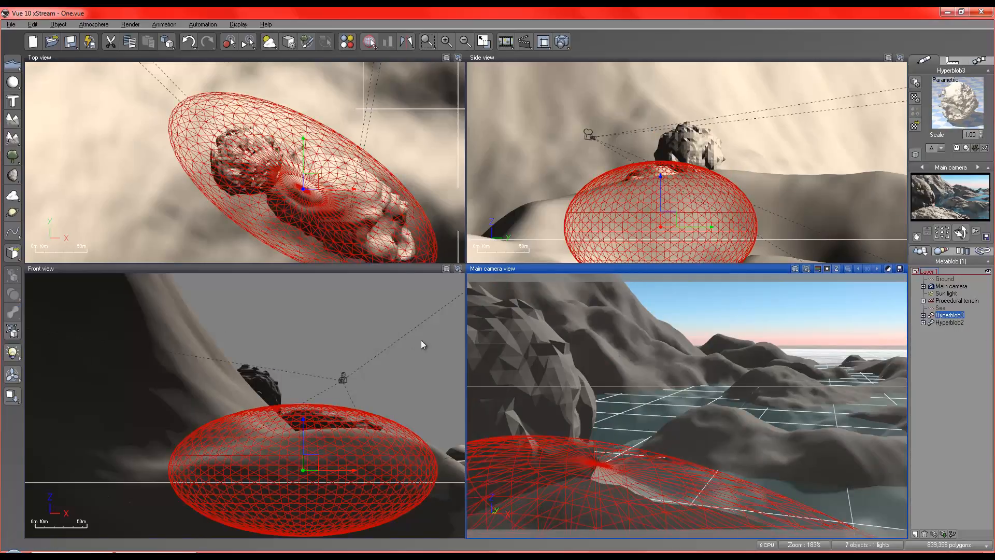
double_click(958, 316)
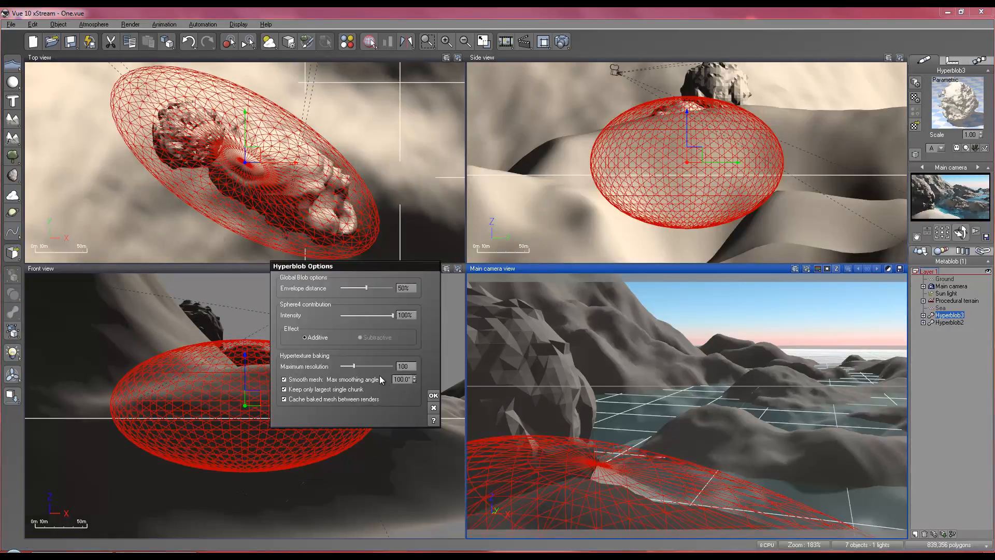
drag(352, 367, 393, 366)
click(284, 379)
click(432, 396)
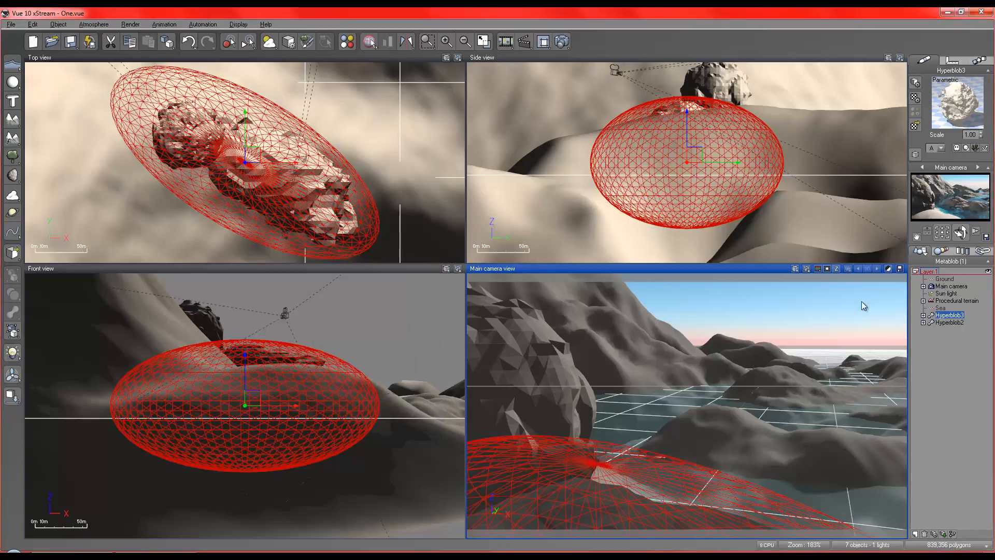
click(565, 41)
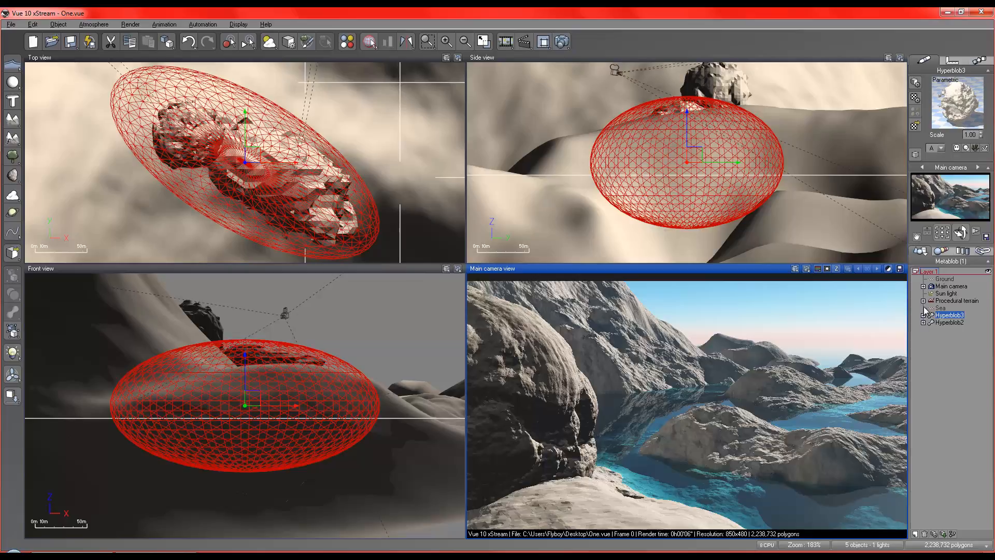
Set Hyperblob3's maximum resolution to 500 and envelope distance to 100%, and stop keeping only the largest single chunk
double_click(948, 314)
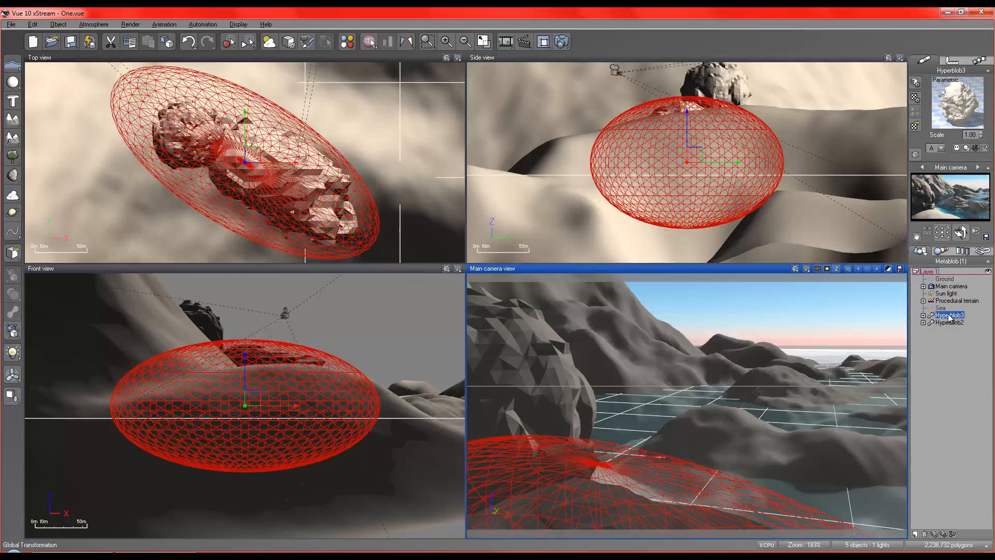
double_click(411, 364)
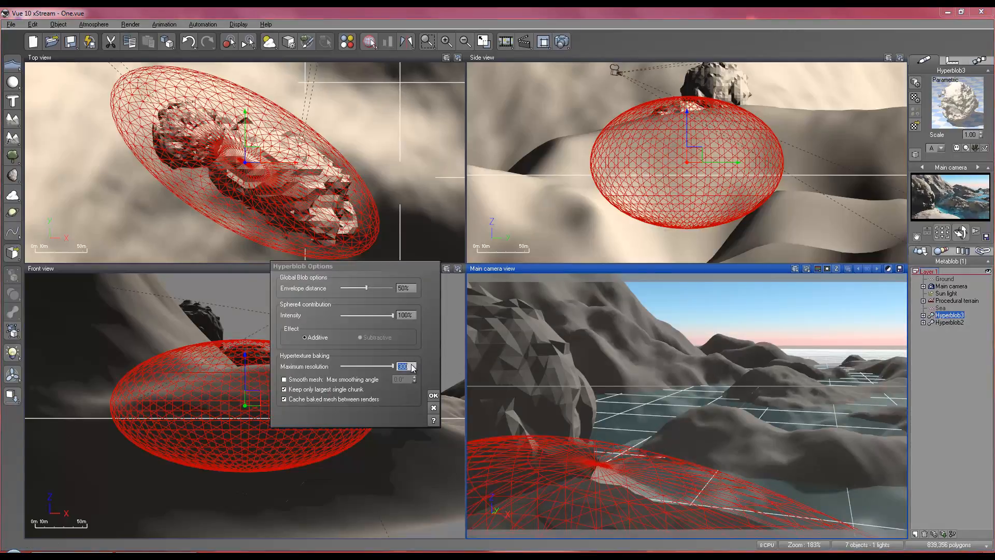
text(500)
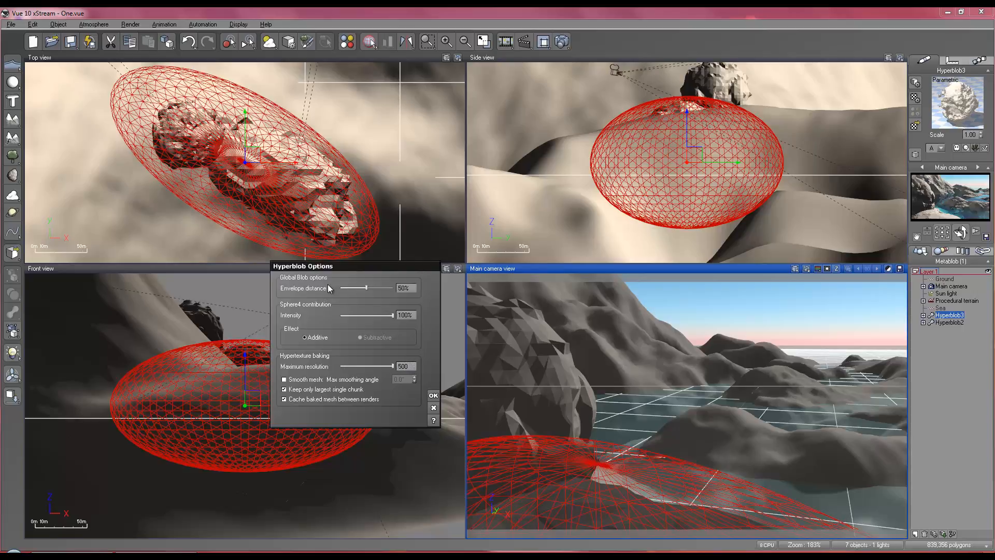
drag(366, 288, 394, 290)
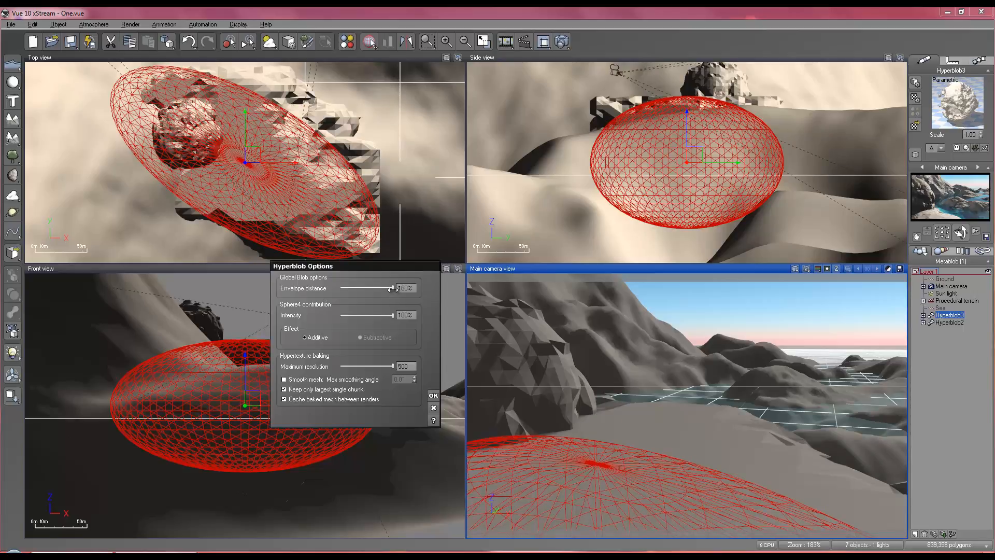
click(919, 206)
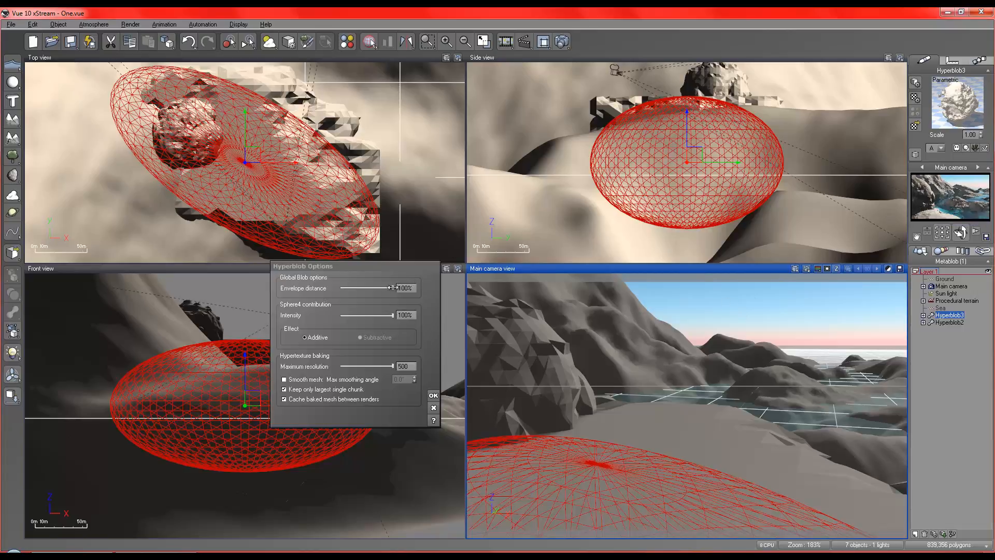
mouse_move(392, 287)
mouse_down()
mouse_move(335, 287)
mouse_move(393, 287)
mouse_up()
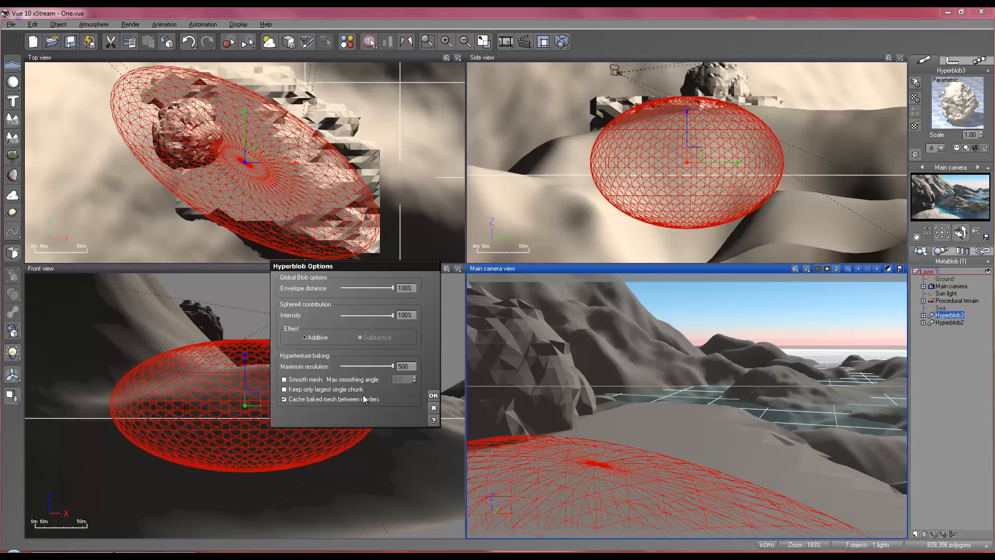
click(433, 395)
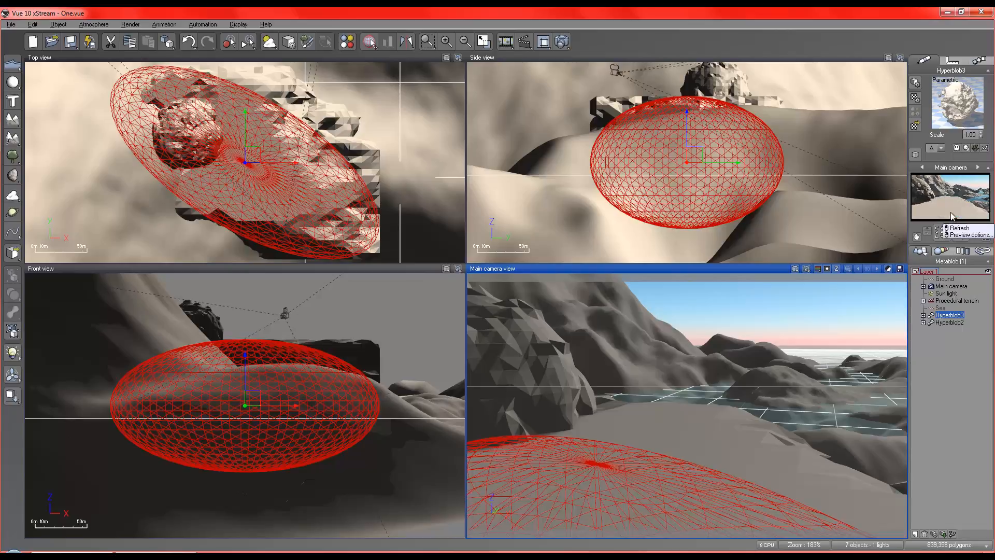
Lower Hyperblob3's envelope distance to 47%, then readjust it to enlarge the baked rock
double_click(950, 316)
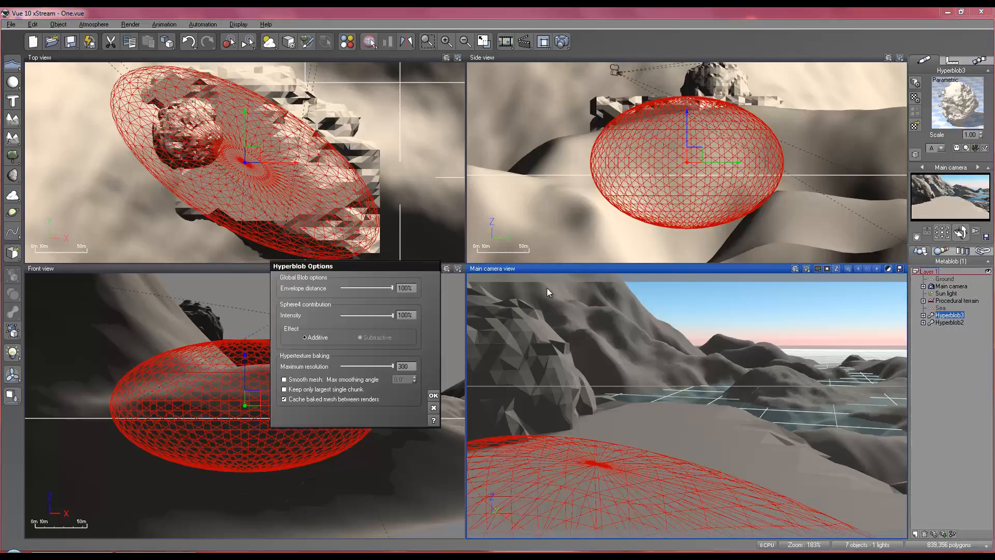
drag(383, 287, 360, 287)
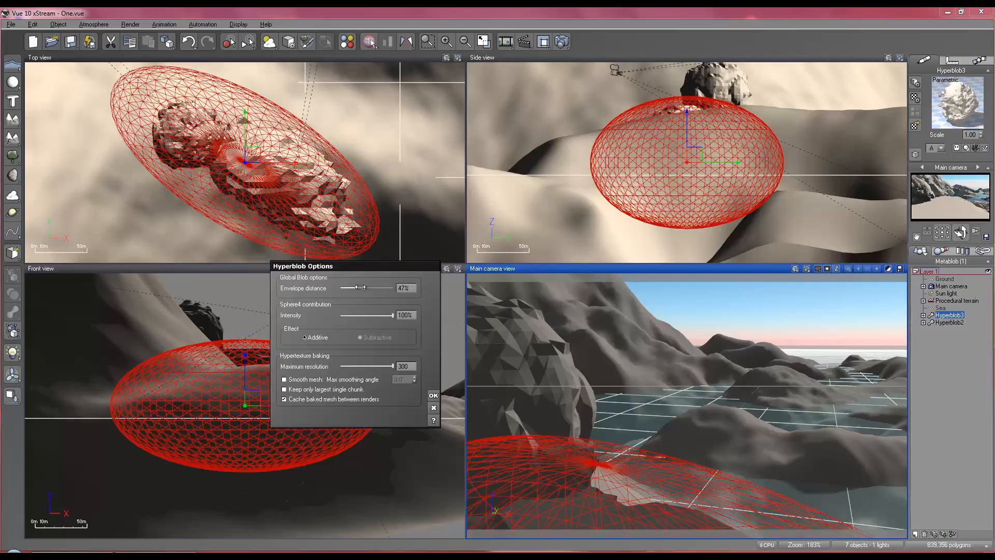
click(434, 395)
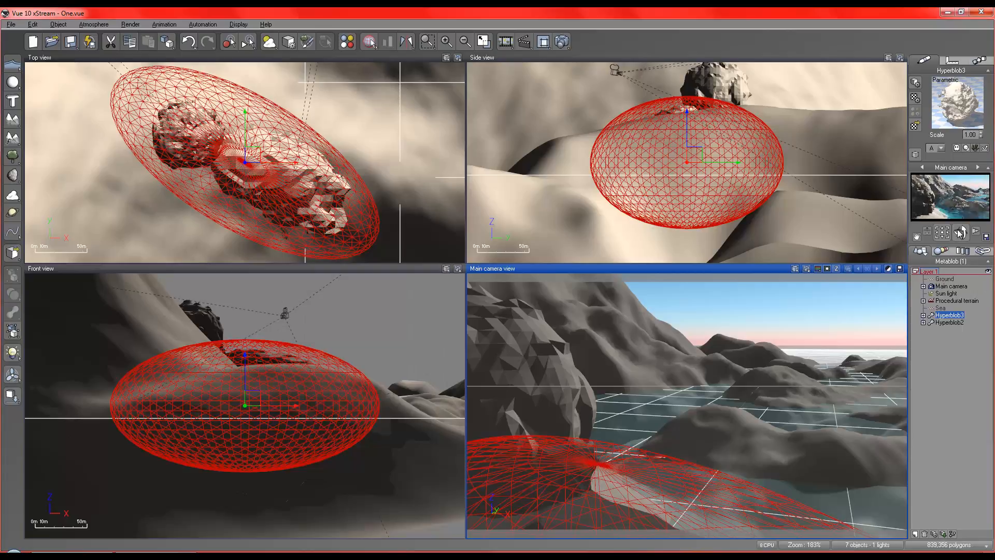
double_click(952, 315)
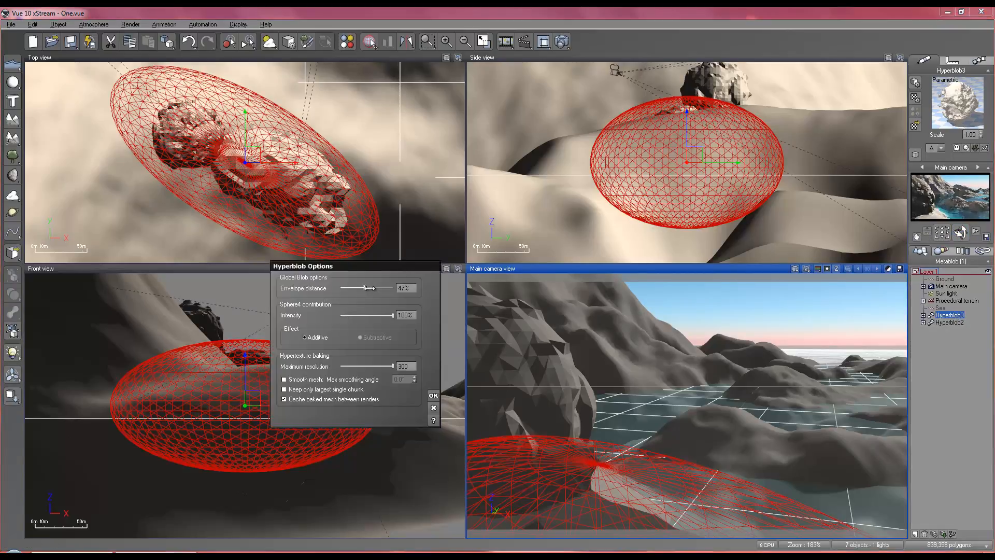
click(433, 395)
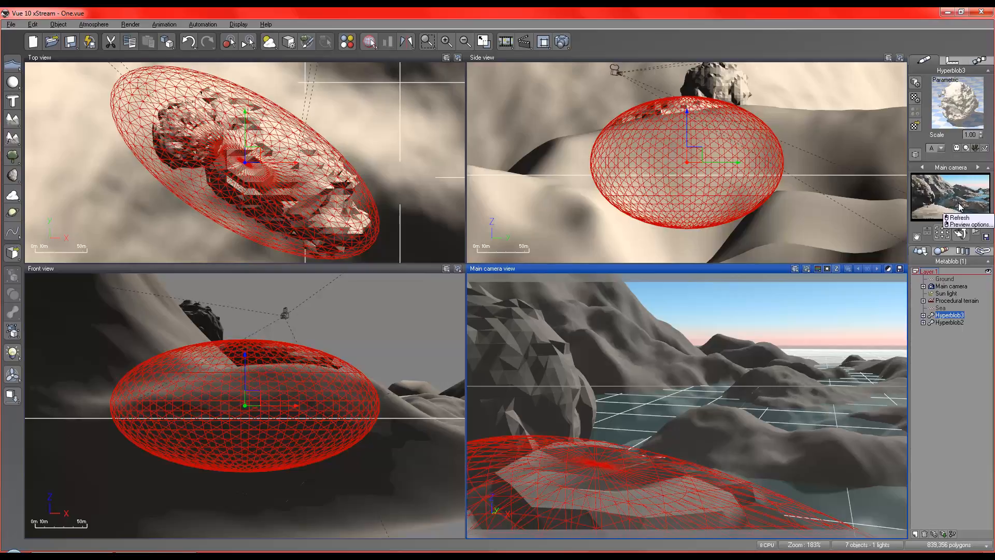
Ungroup Hyperblob3 to return it to a plain Sphere4 and refresh the camera preview
right_click(948, 316)
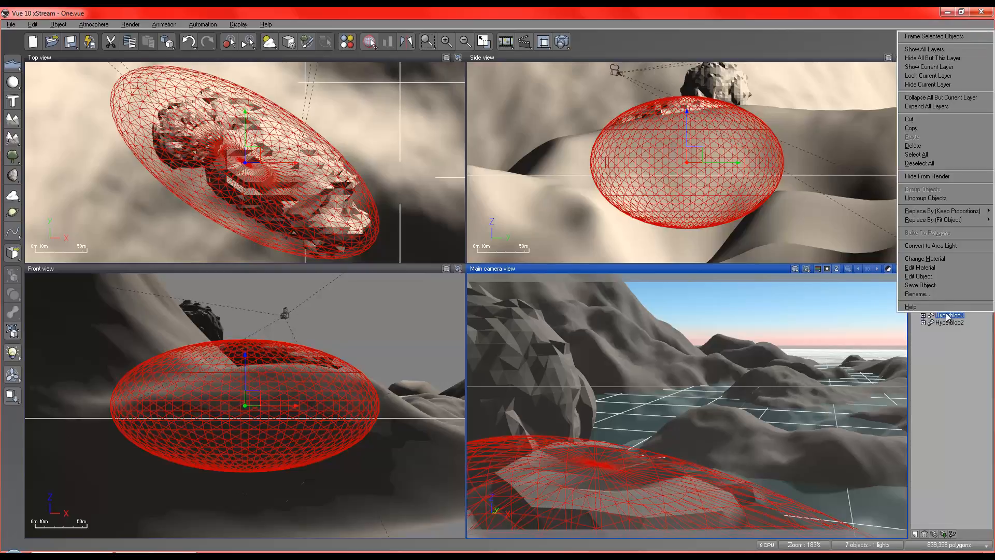
click(933, 198)
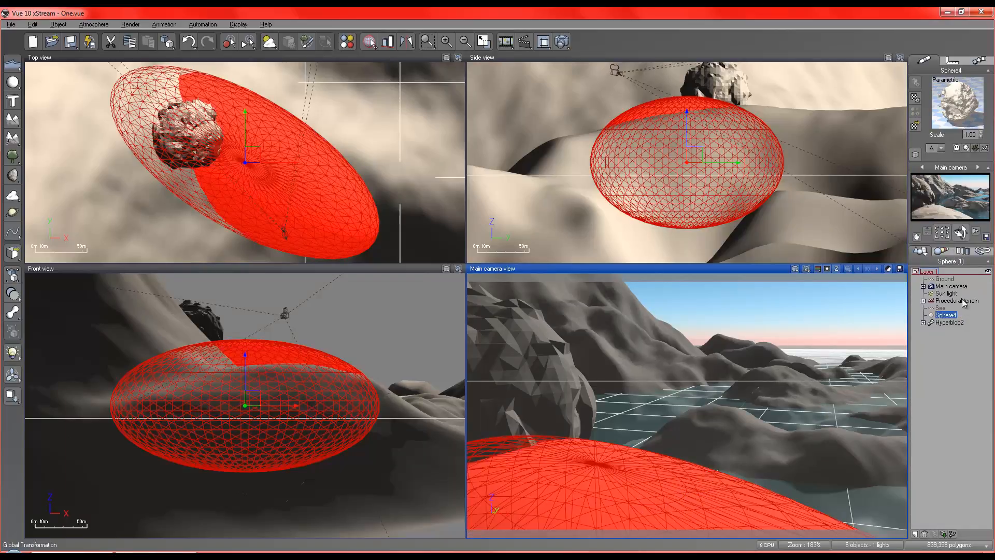
right_click(943, 229)
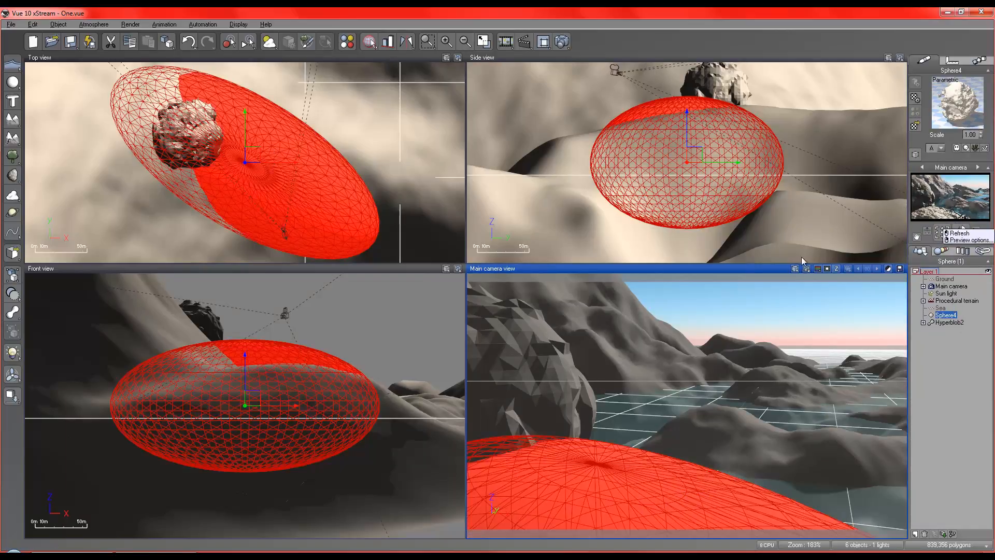
right_click(917, 207)
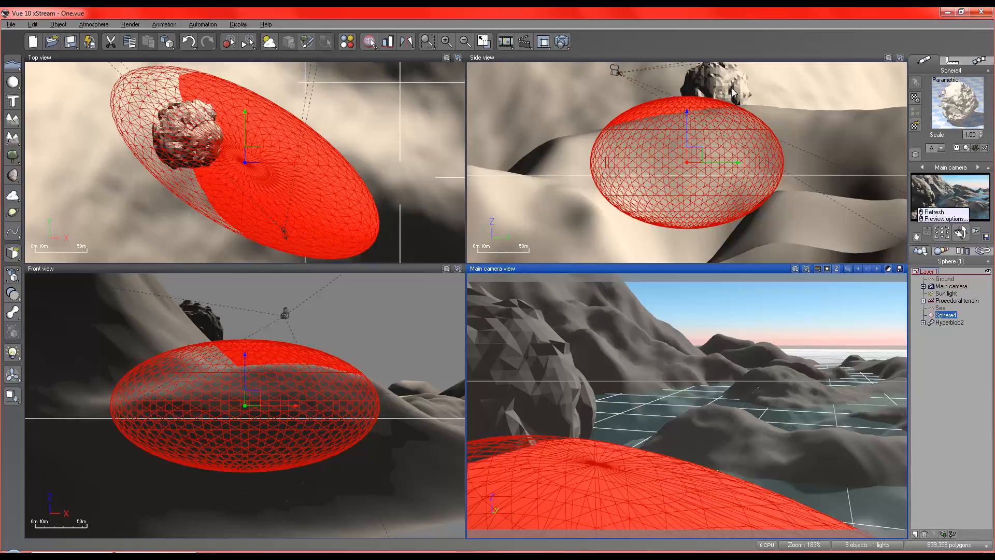
click(926, 215)
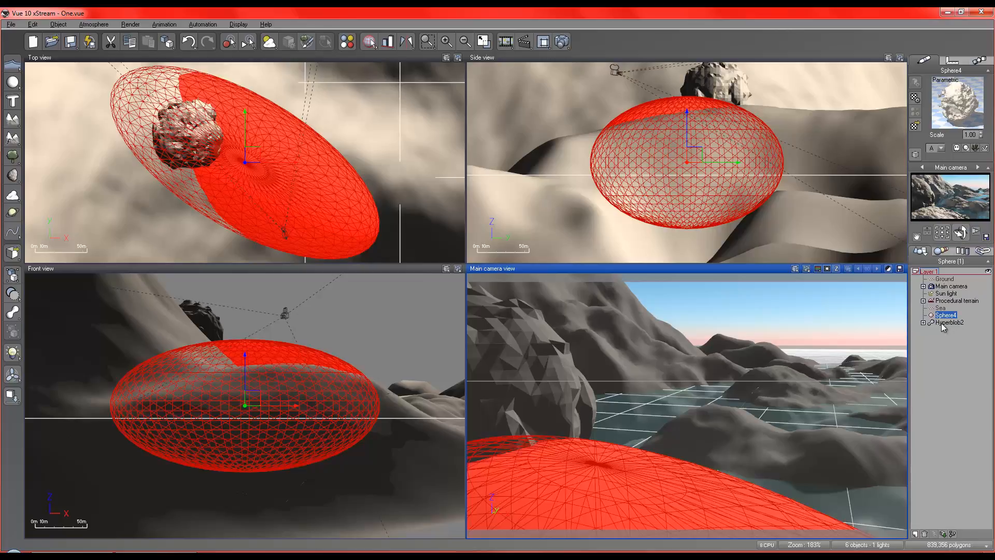
click(945, 323)
right_click(942, 324)
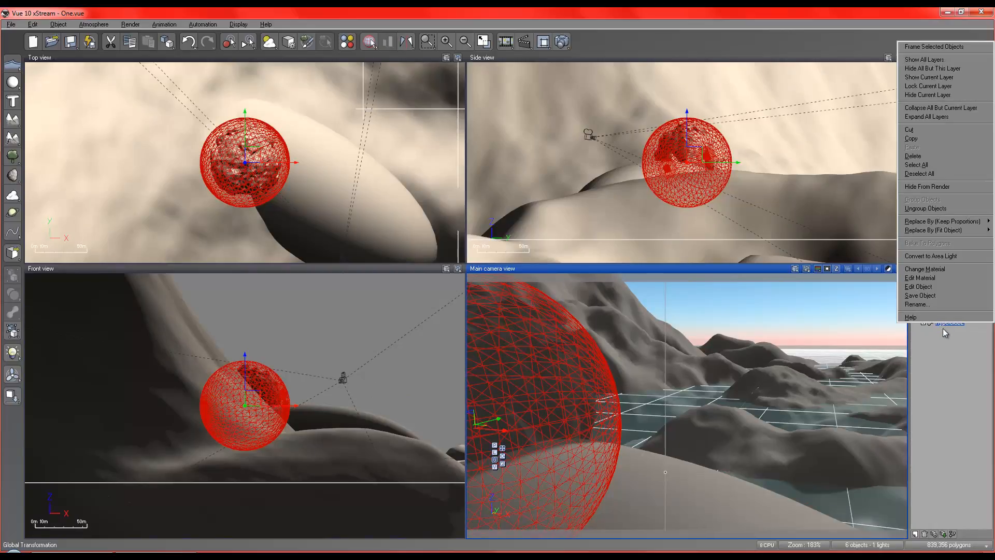
click(942, 364)
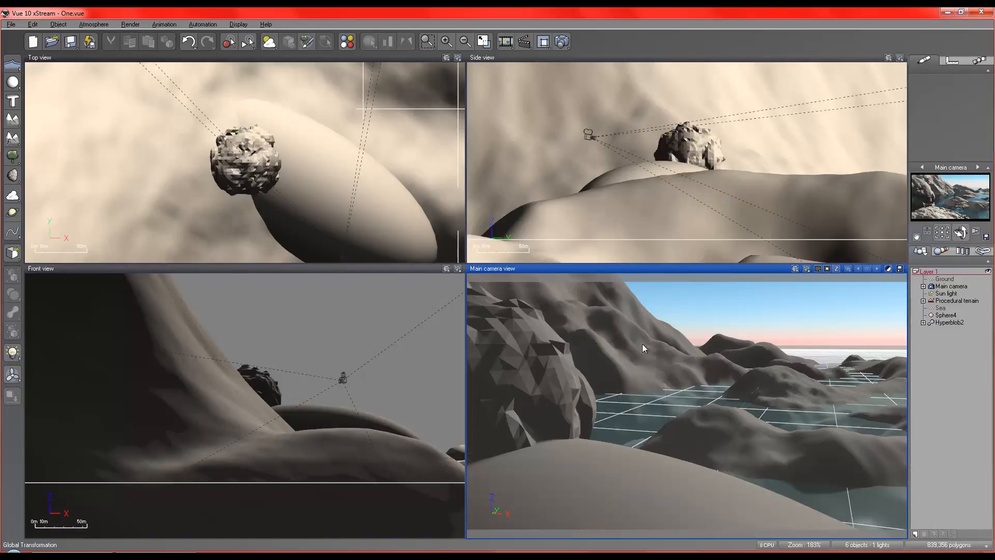